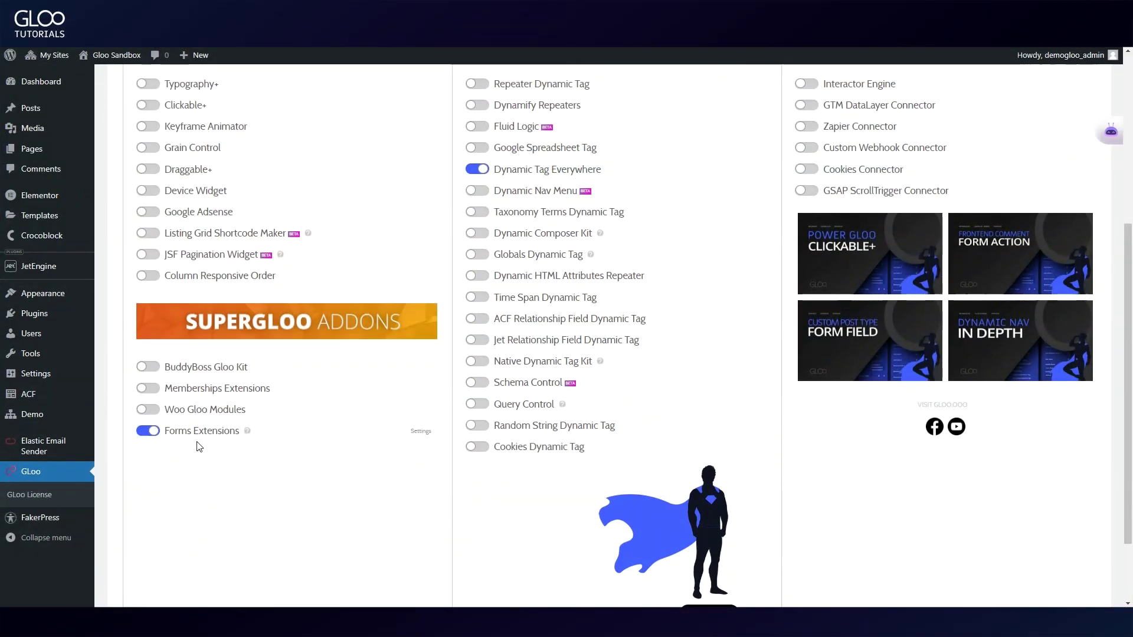
Open the Forms Extensions settings and highlight the enabled OTP Form Action and Login Form Action.
left_click(423, 433)
left_click_drag(494, 307, 567, 308)
left_click_drag(494, 458, 571, 457)
scroll(202, 434, "down", 2)
left_click_drag(166, 436, 262, 436)
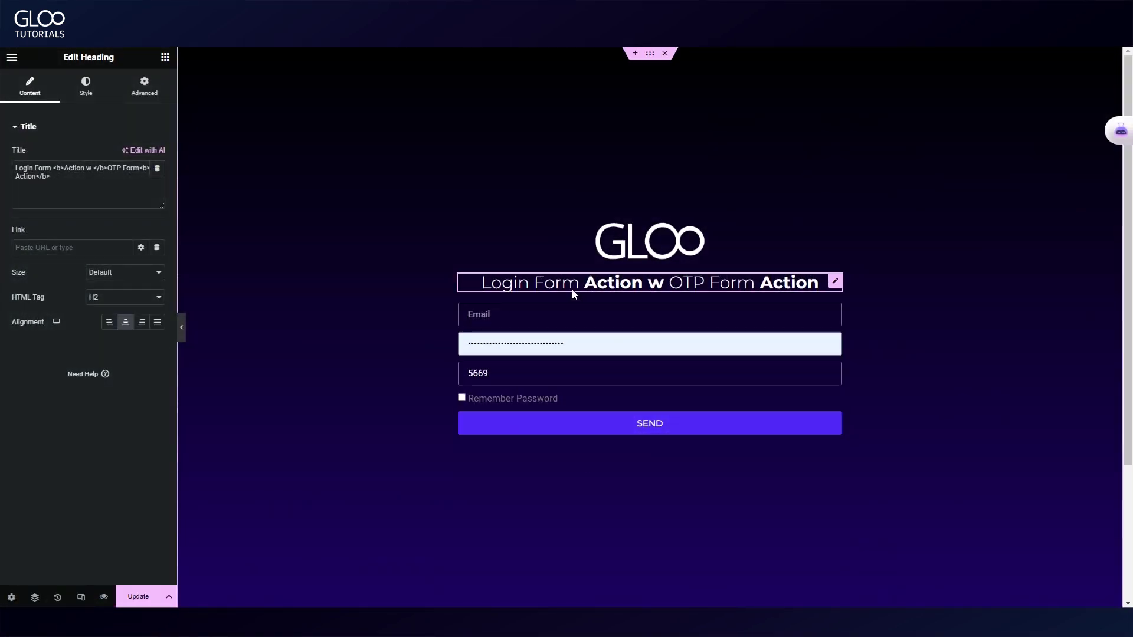
Select the login form and review its Email, Password, phone and Remember Password fields.
left_click(472, 348)
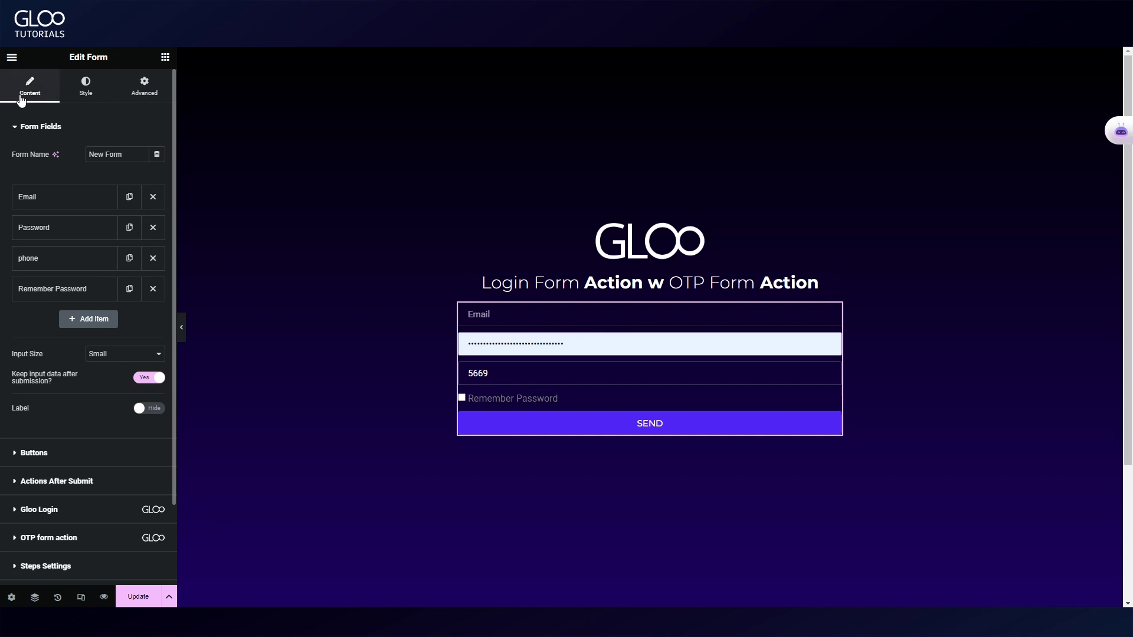
left_click(45, 199)
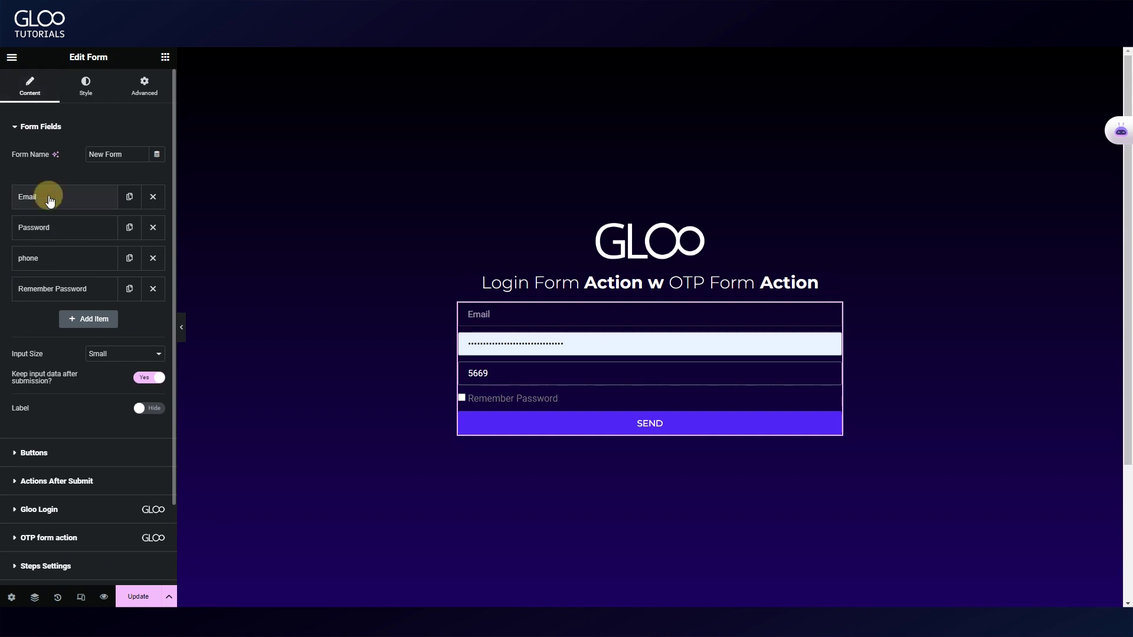
left_click(63, 196)
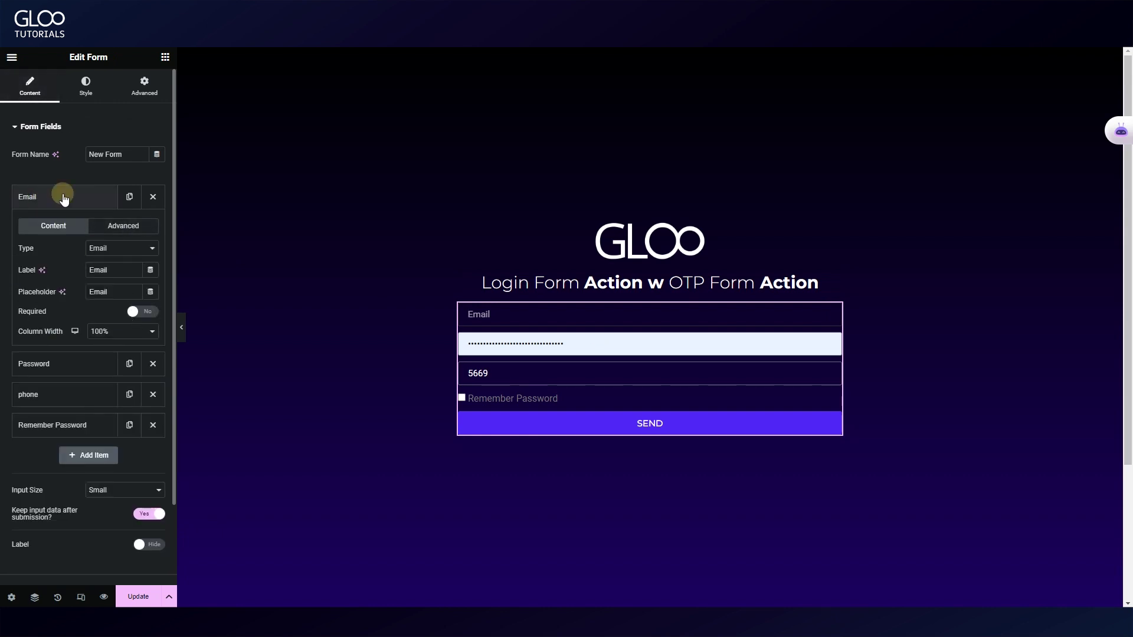
left_click(64, 236)
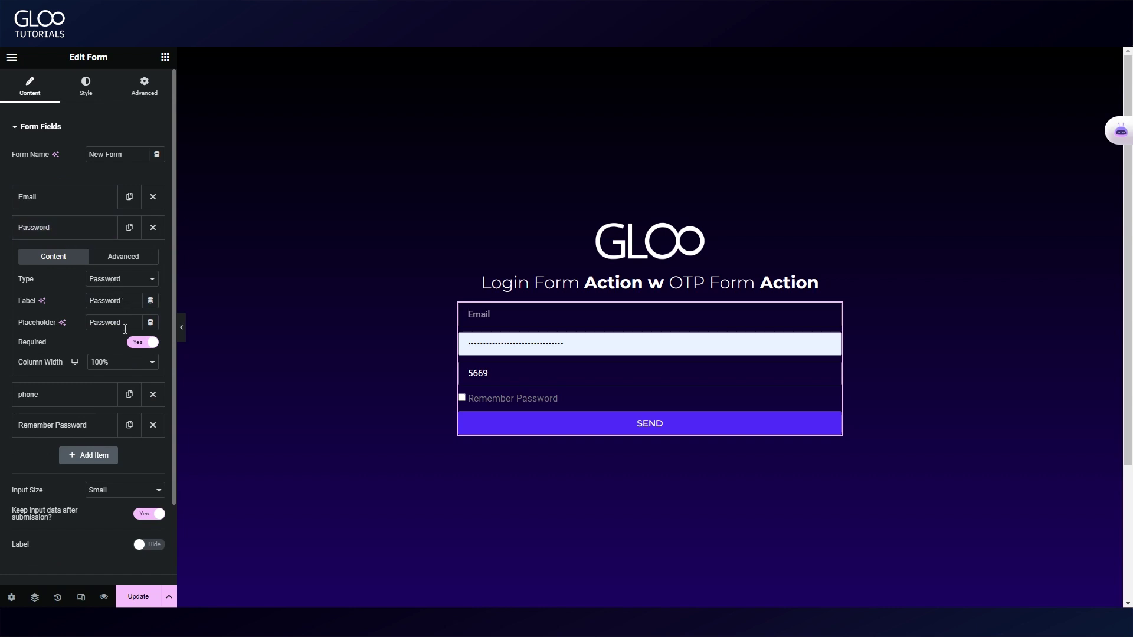
left_click(73, 230)
left_click(76, 262)
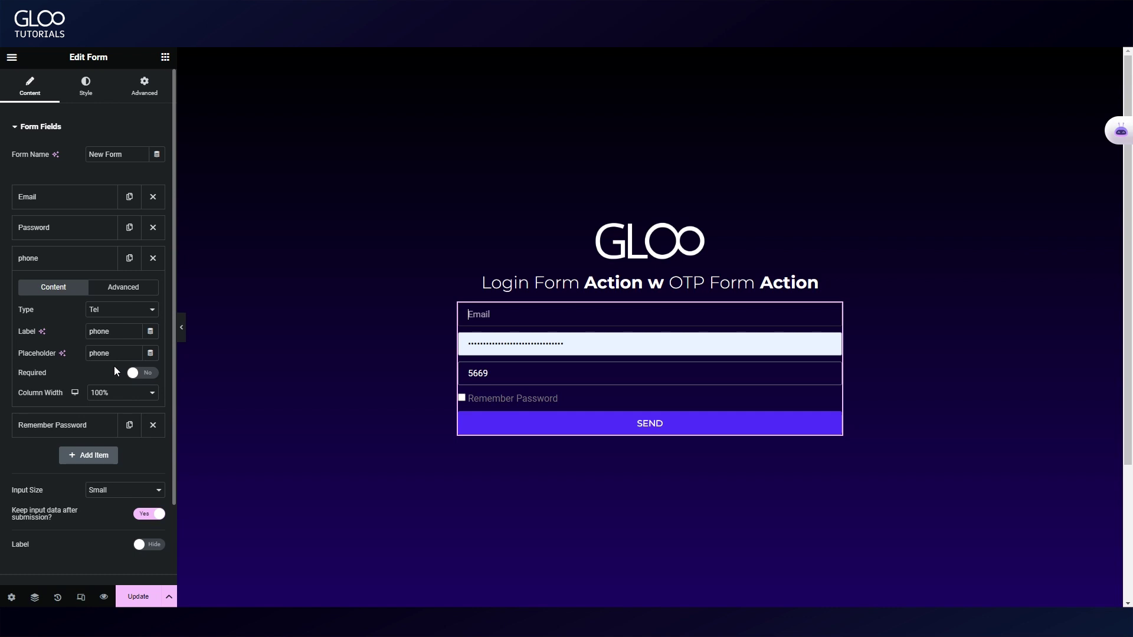
left_click(73, 254)
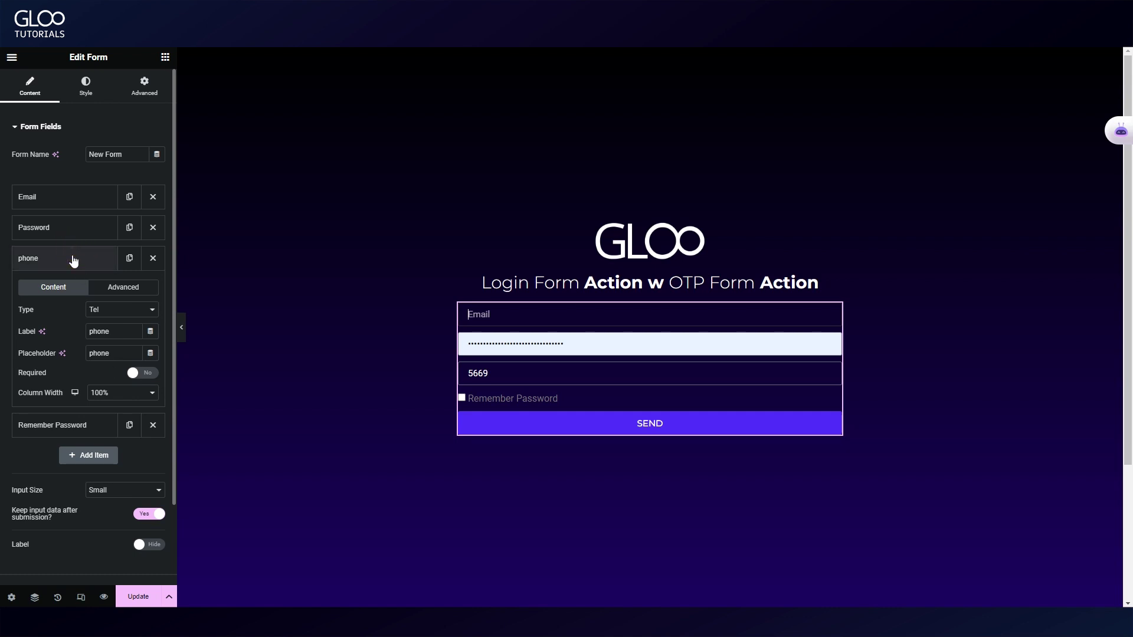
left_click(72, 290)
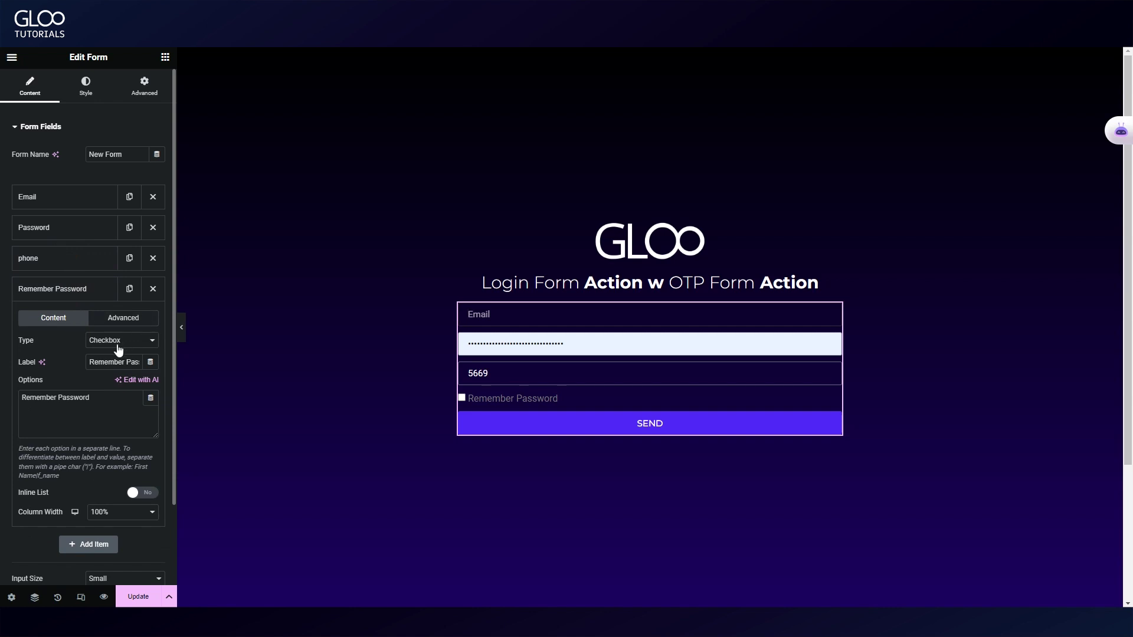
left_click(69, 287)
Check the Email field's Advanced settings to confirm its ID is Email.
left_click(96, 200)
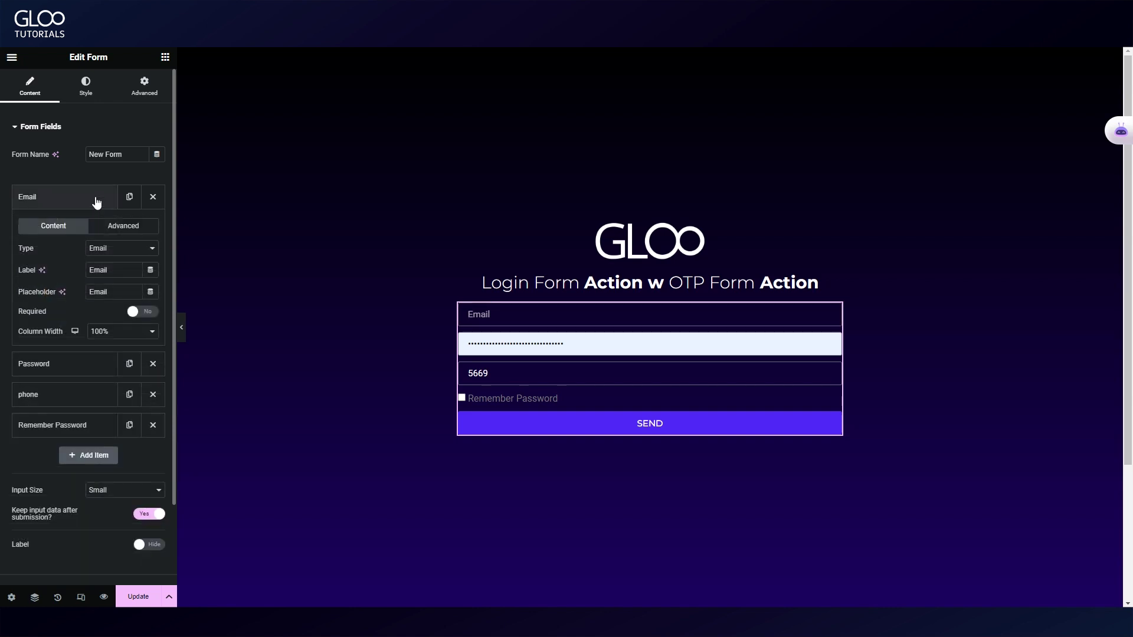
left_click(96, 200)
left_click(94, 196)
left_click(123, 225)
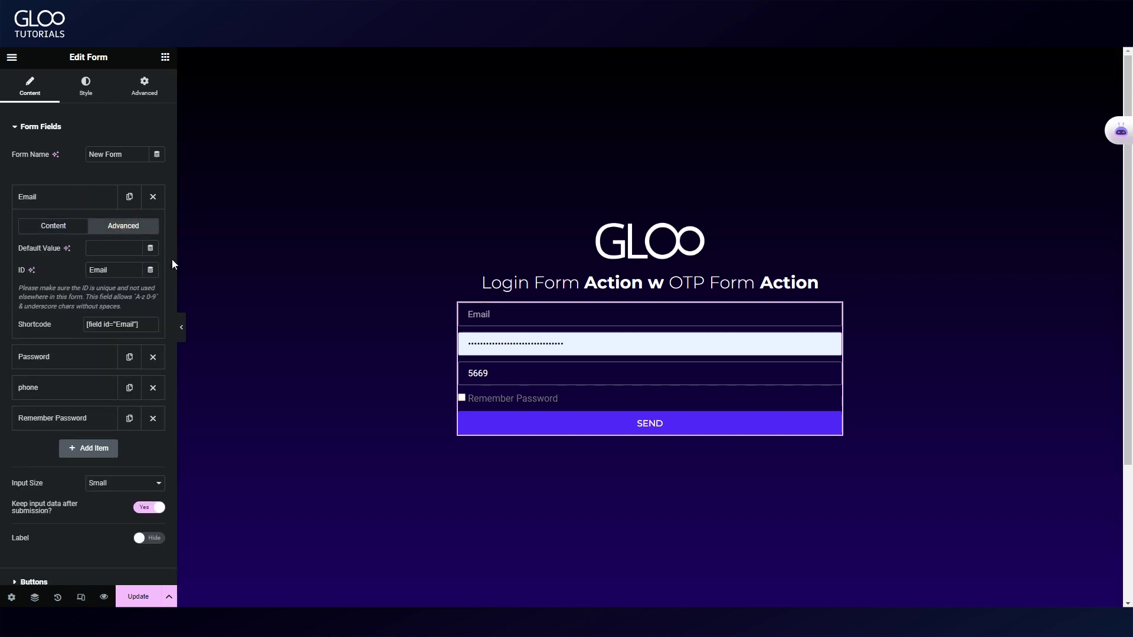
double_click(102, 269)
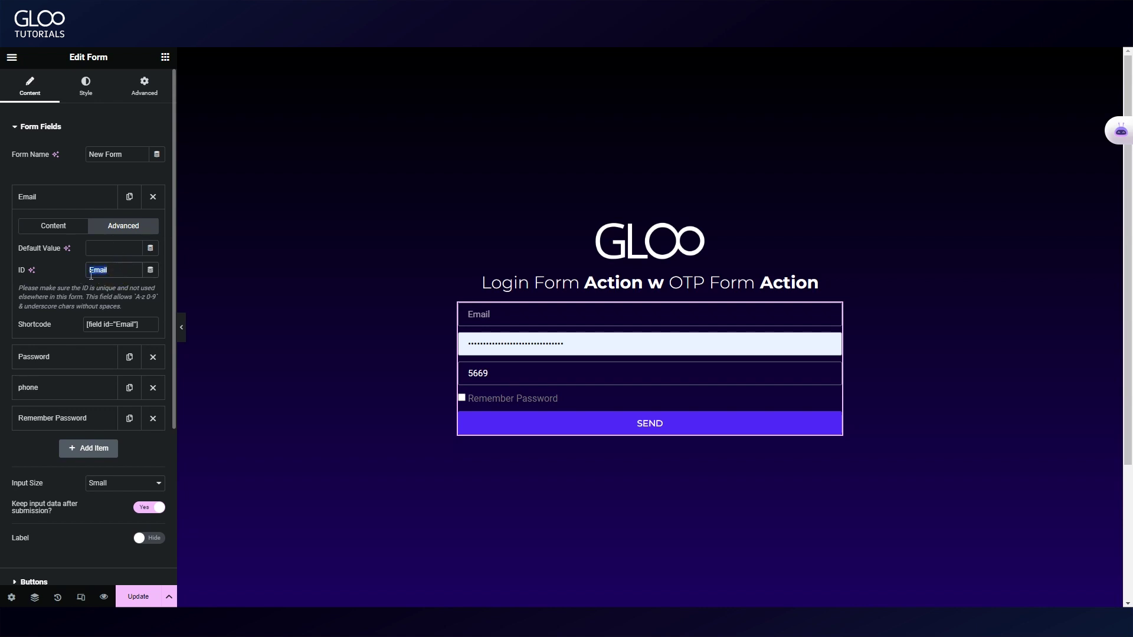
left_click(98, 271)
left_click(90, 268)
scroll(88, 429, "down", 2)
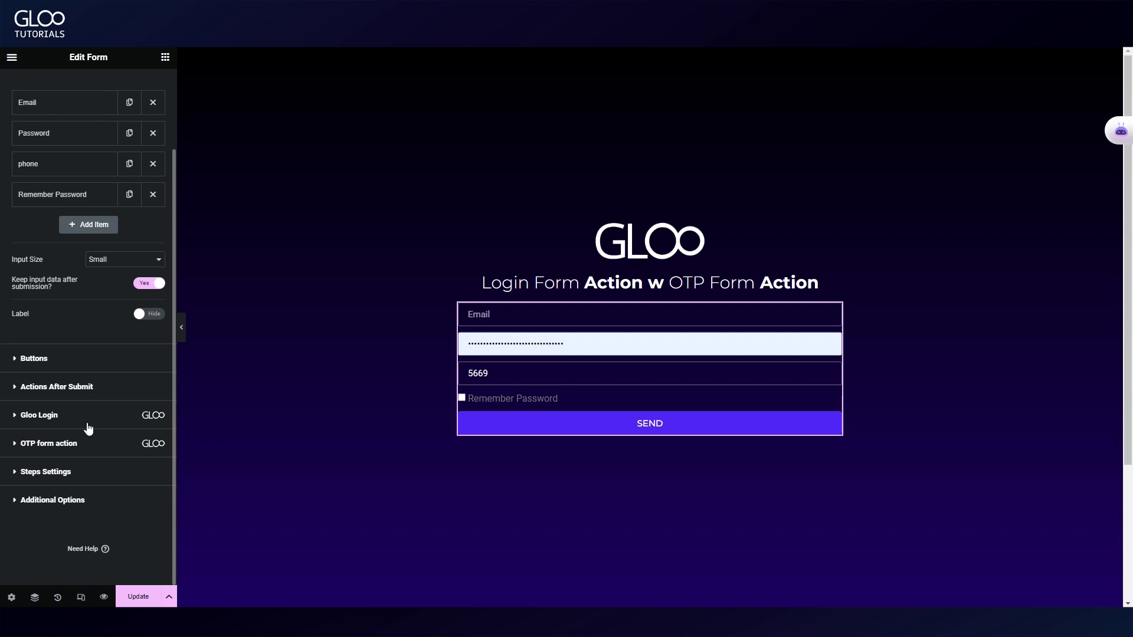
In Gloo Login, try WP Standard and ID and Phone, settling on ID, Password and Phone.
left_click(83, 389)
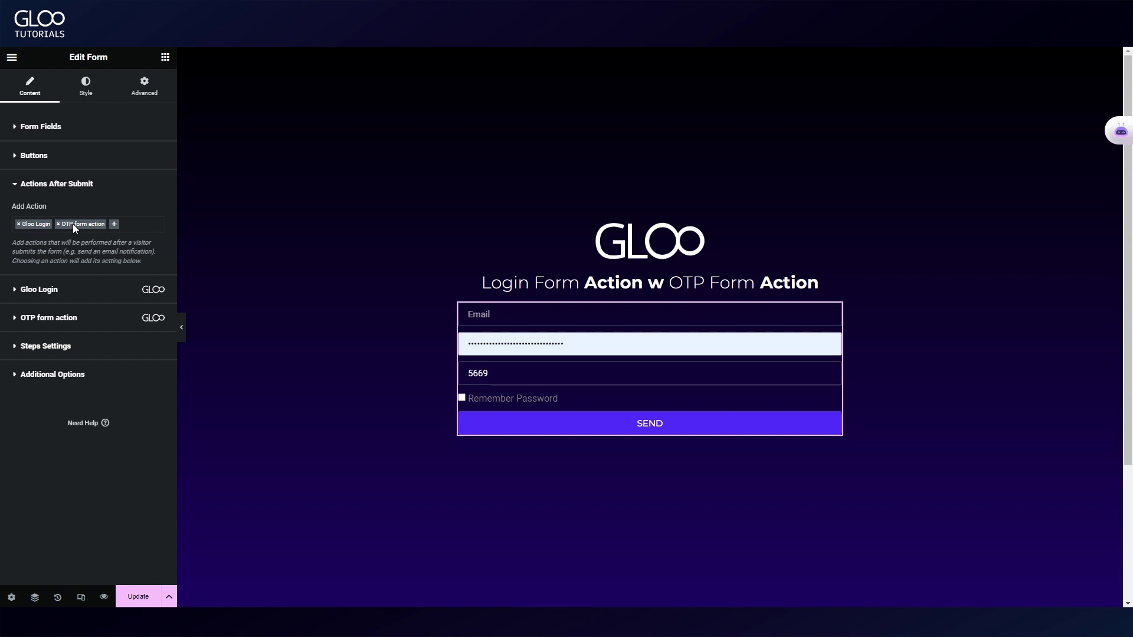
left_click(69, 290)
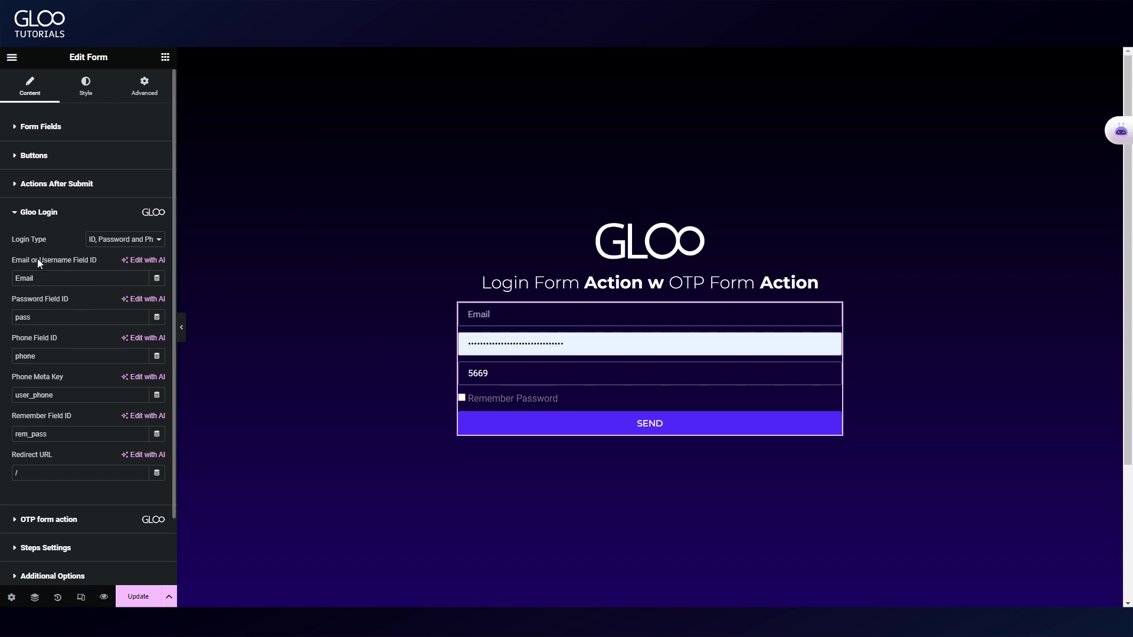
left_click(116, 241)
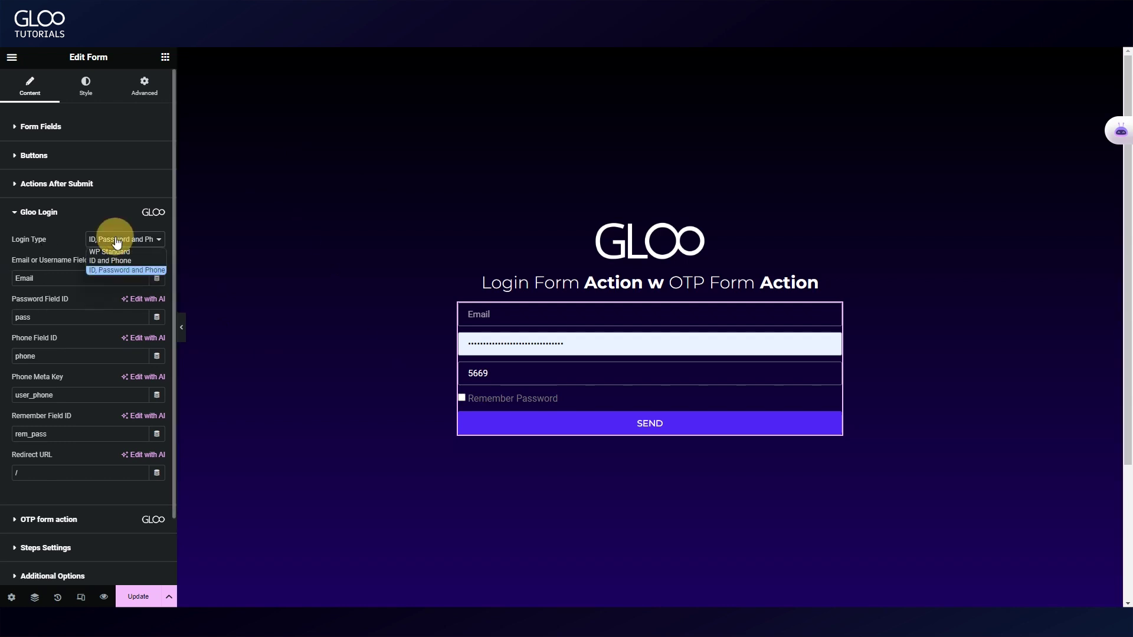
left_click(144, 253)
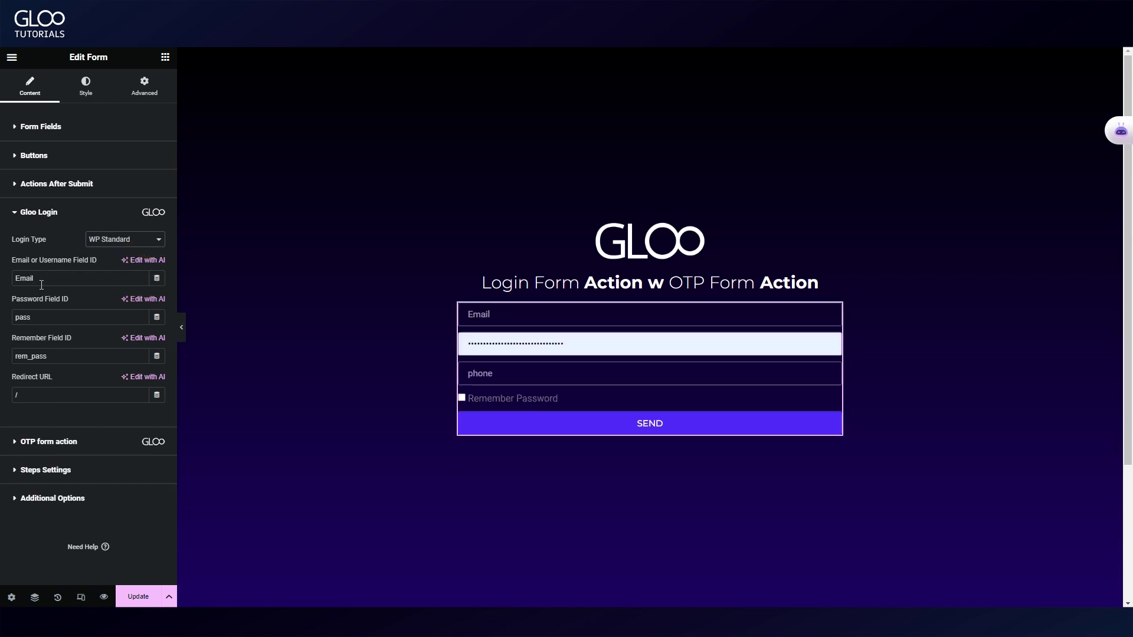
left_click(120, 241)
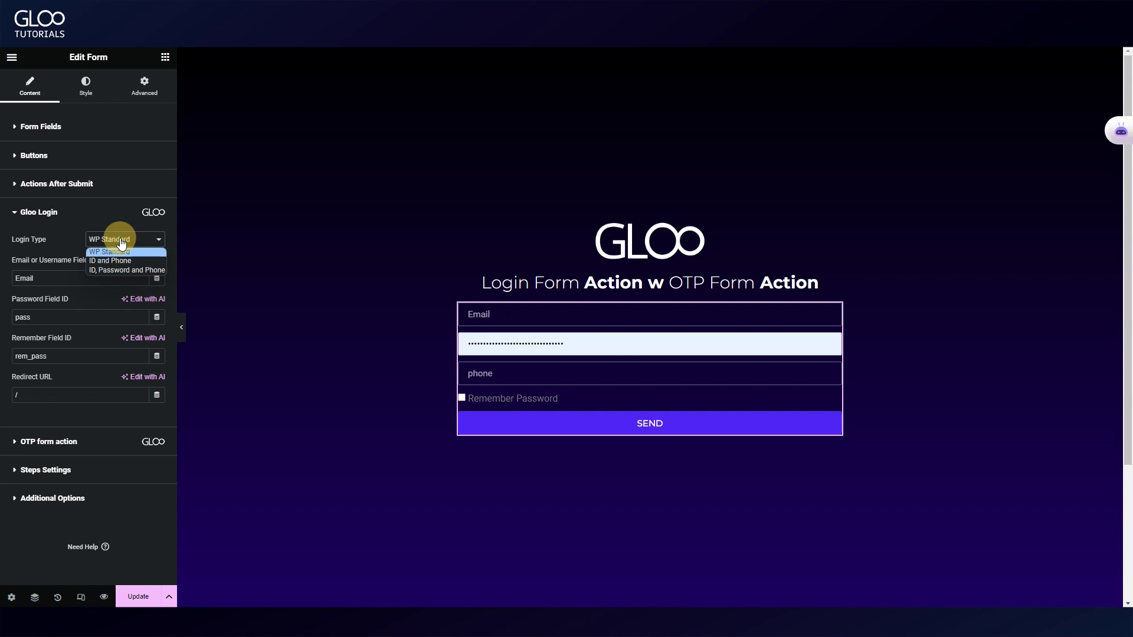
left_click(132, 262)
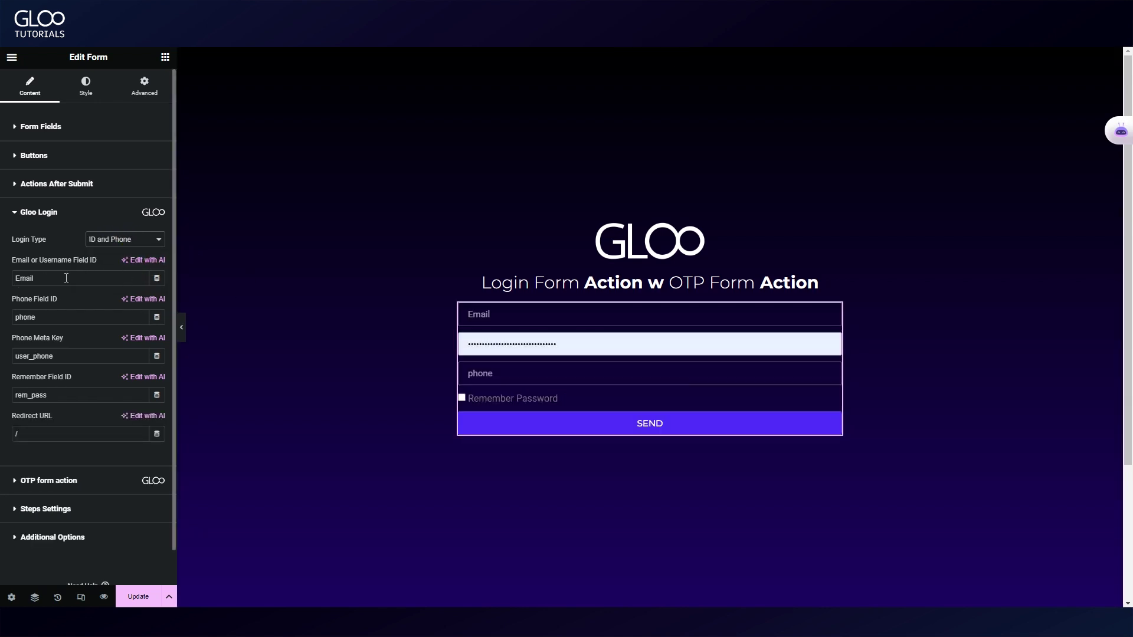
left_click(123, 241)
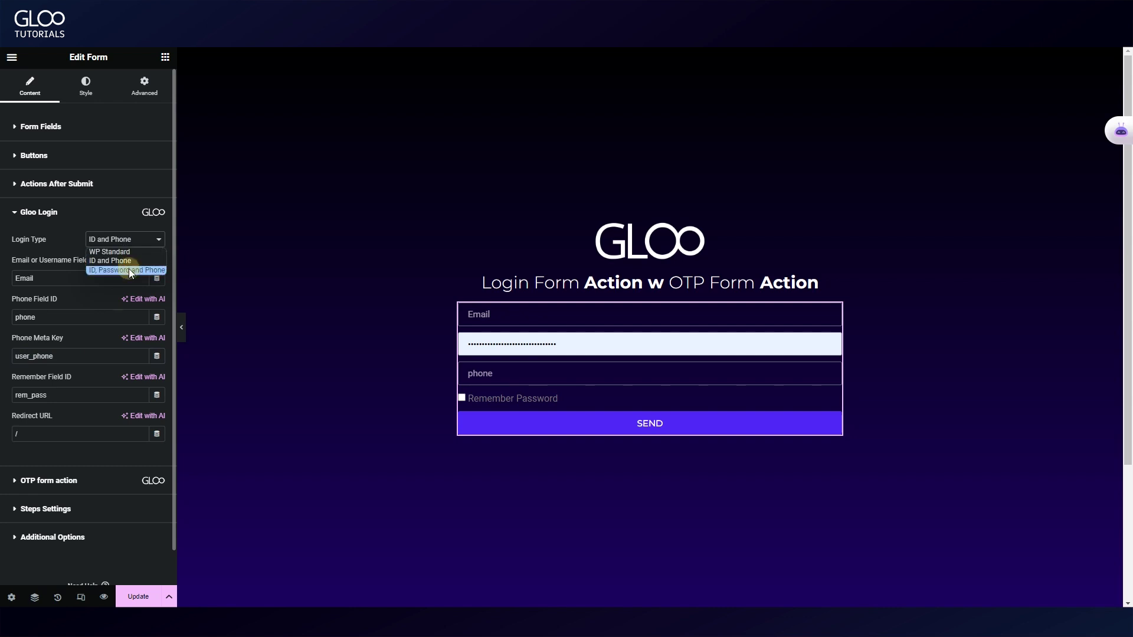
left_click(127, 270)
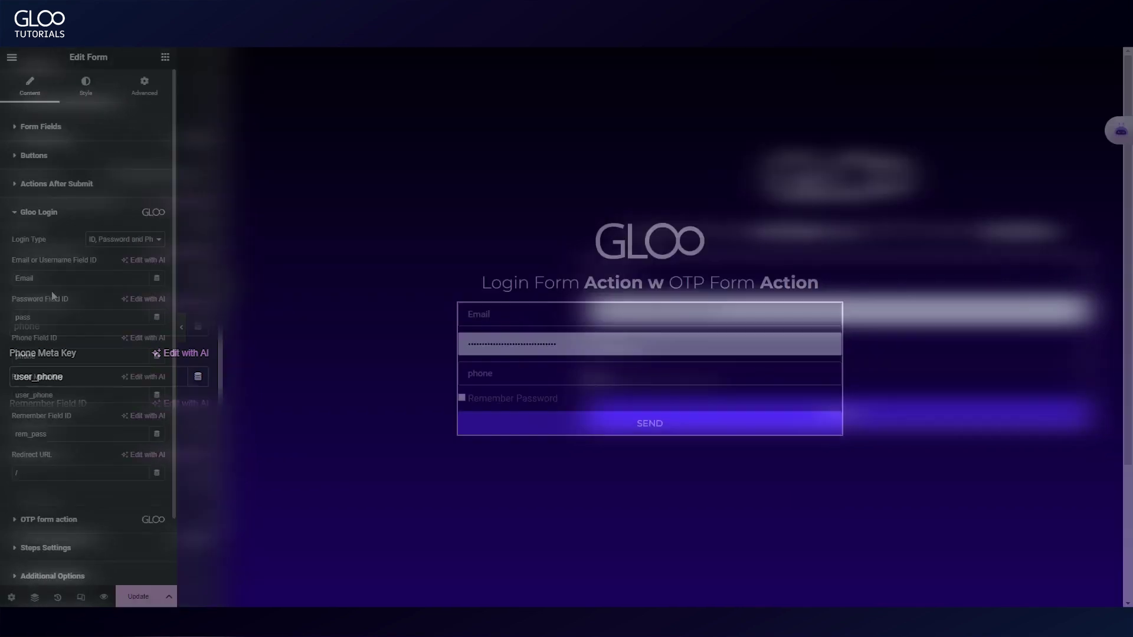
scroll(80, 358, "down", 3)
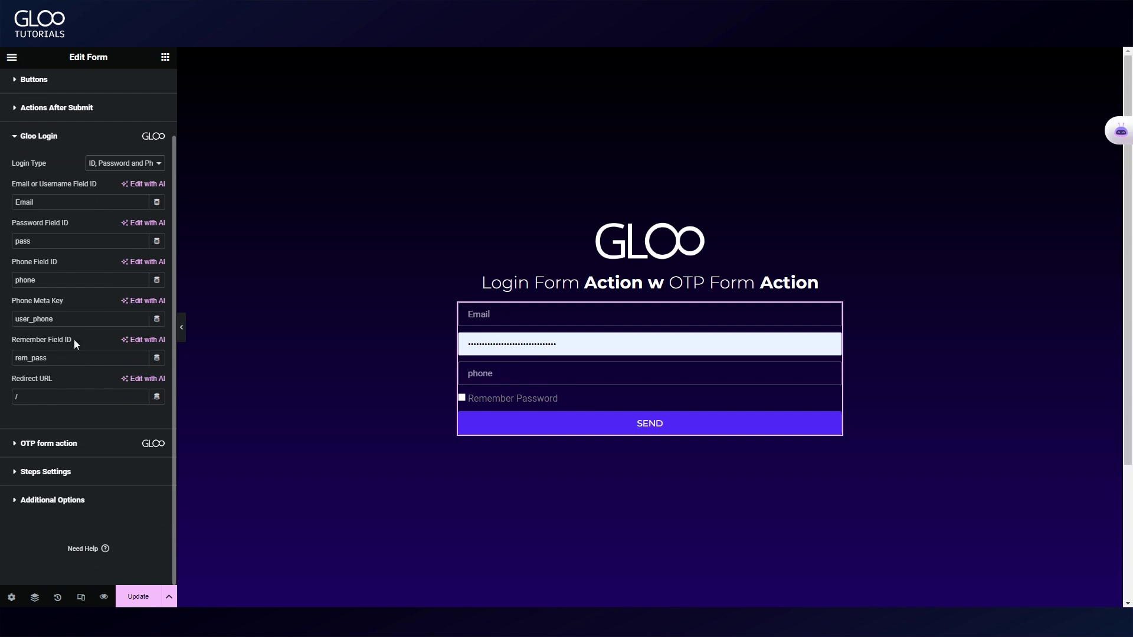
scroll(76, 250, "up", 3)
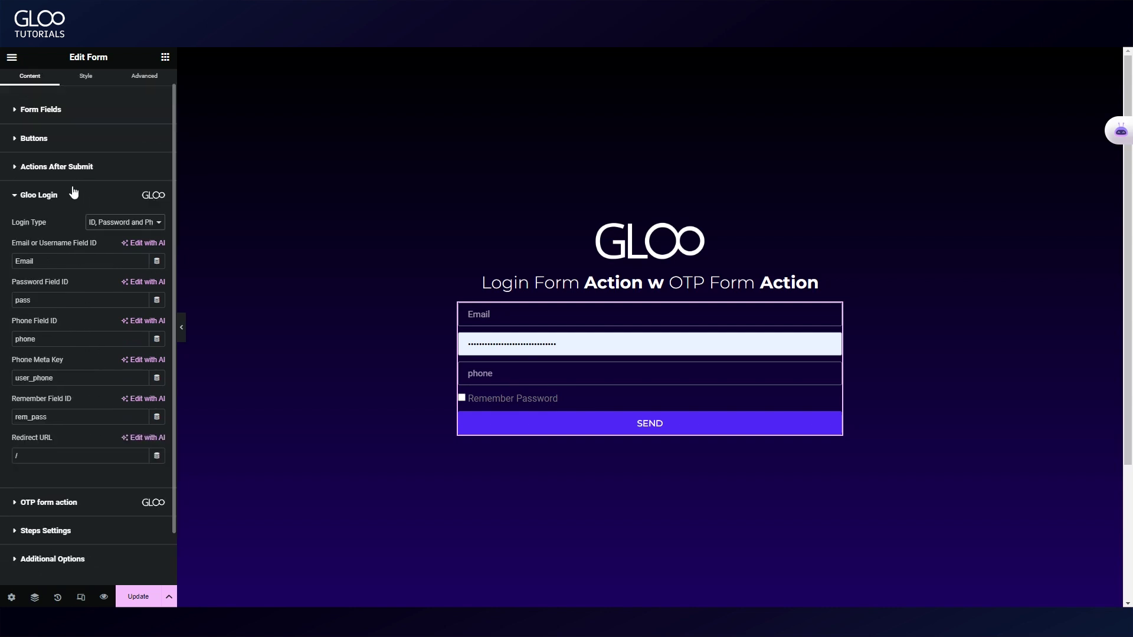
In the OTP action, try SMS delivery via Twilio, then switch delivery back to Email.
left_click(67, 504)
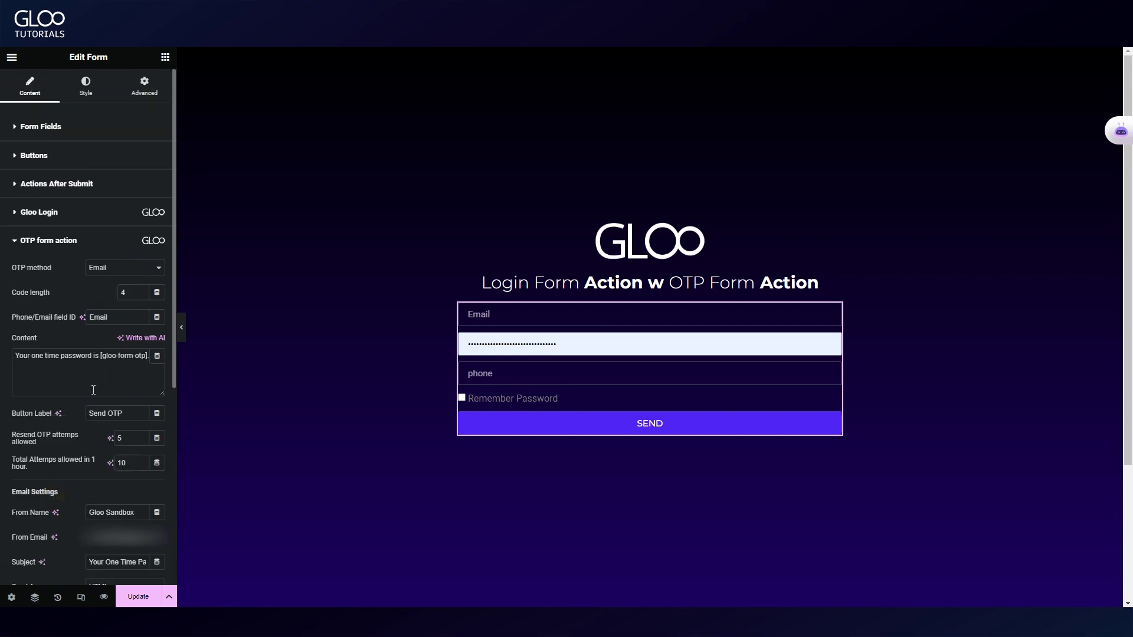
scroll(93, 389, "down", 3)
left_click(114, 151)
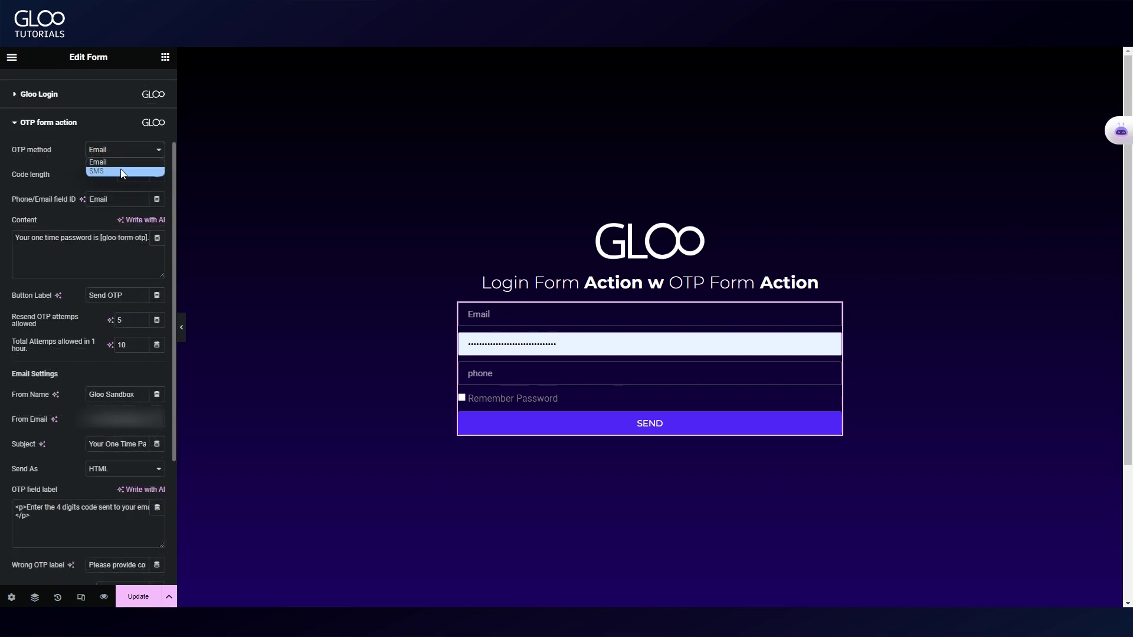
left_click(108, 170)
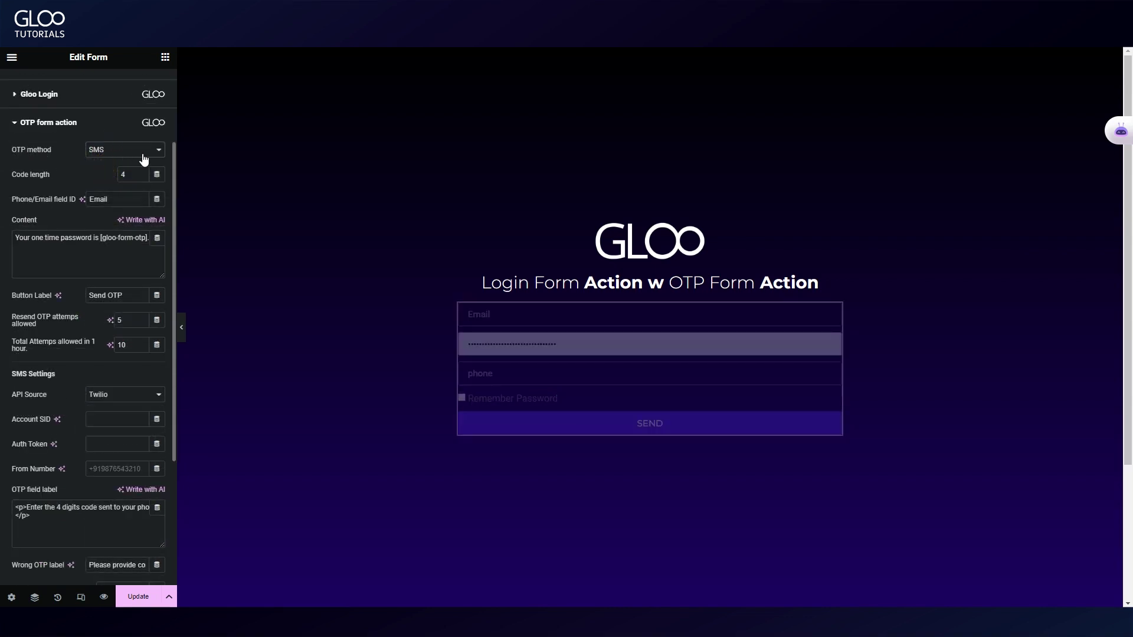
left_click(116, 398)
left_click(108, 394)
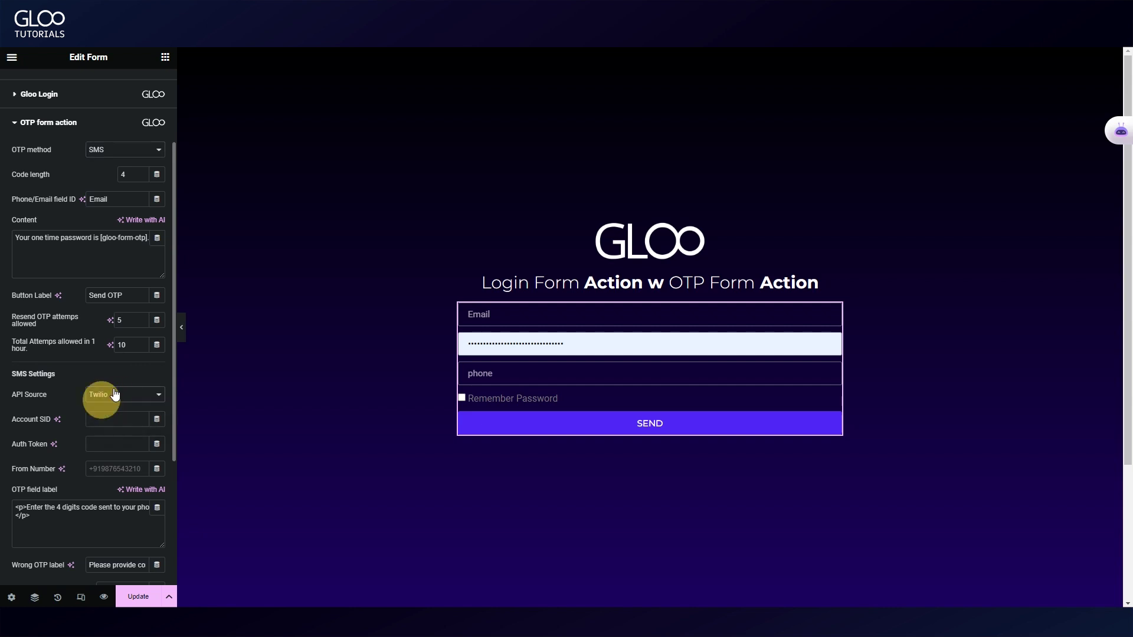
left_click(122, 151)
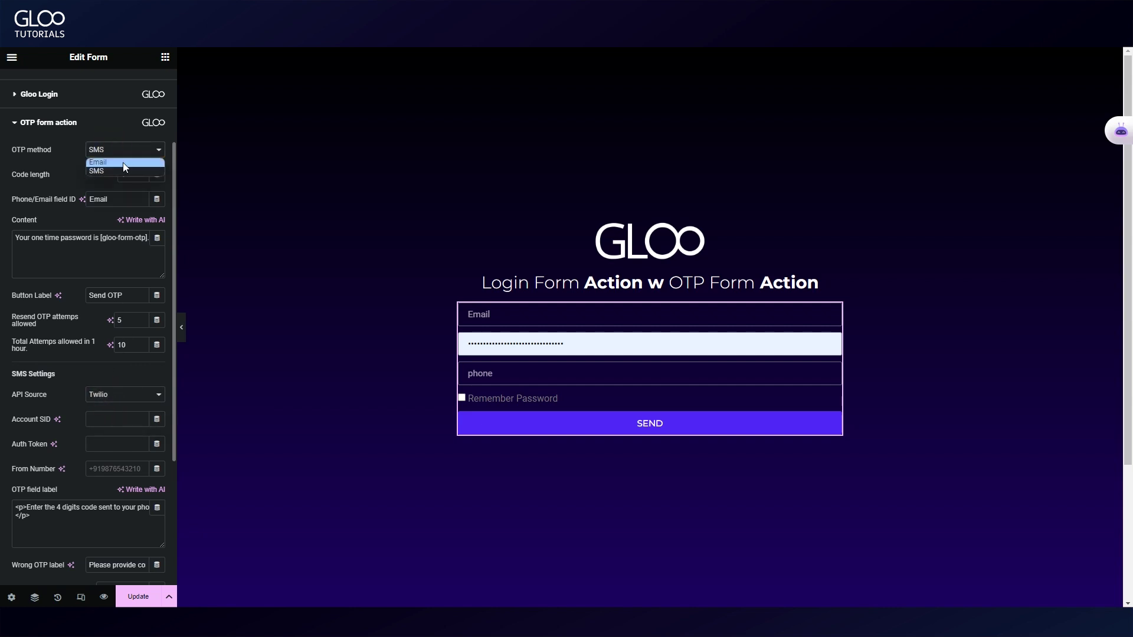
left_click(123, 163)
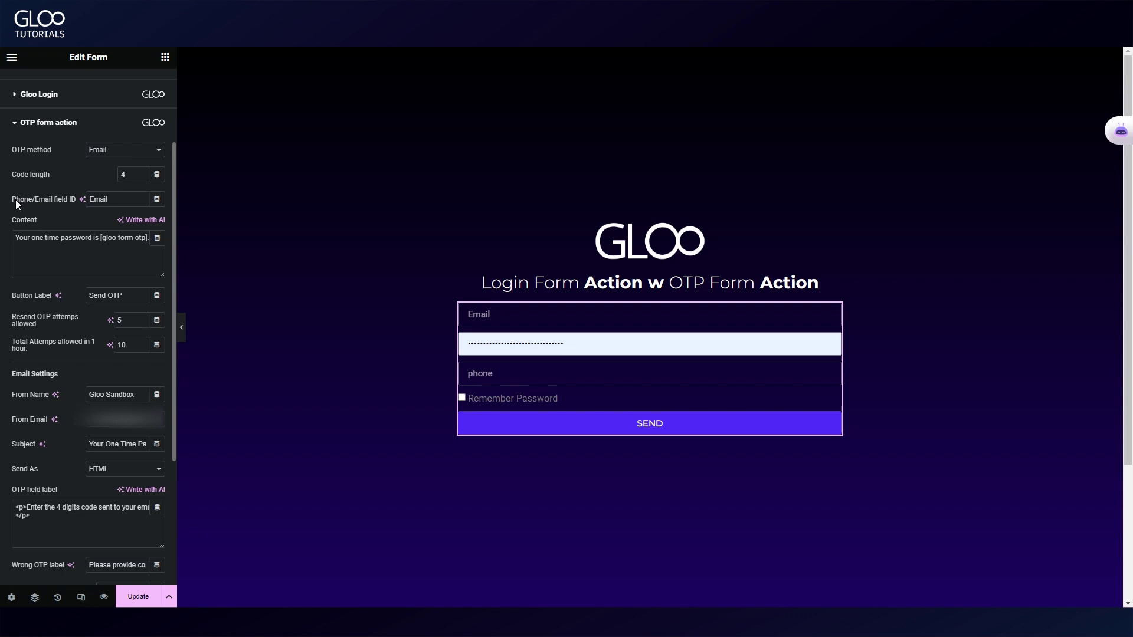
Review the Phone/Email field ID 'Email', the OTP message content and Send OTP button label.
double_click(92, 201)
left_click(513, 314)
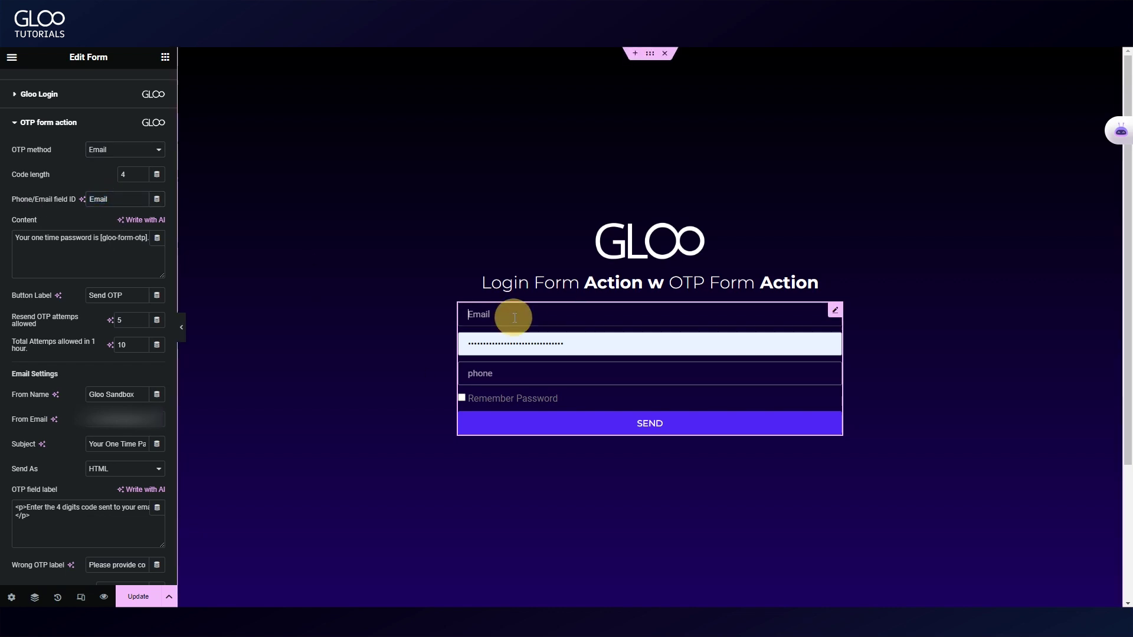
double_click(99, 199)
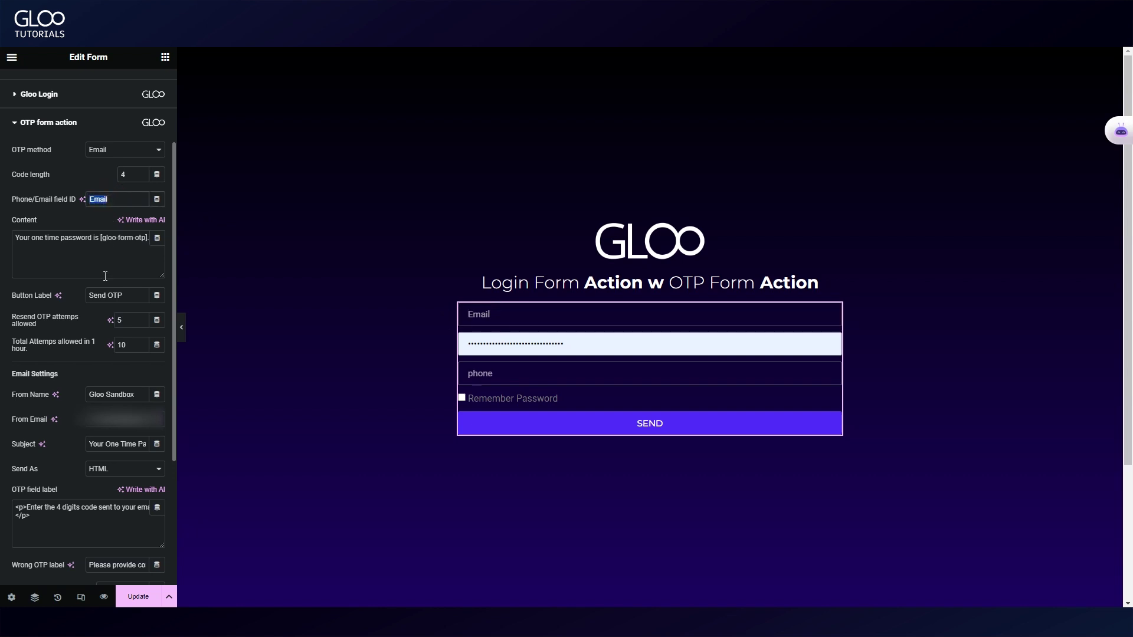
left_click(122, 237)
left_click(71, 237)
left_click(125, 295)
Review the sender email and subject, keep HTML format, and check the 4-digit code prompt.
scroll(122, 329, "down", 2)
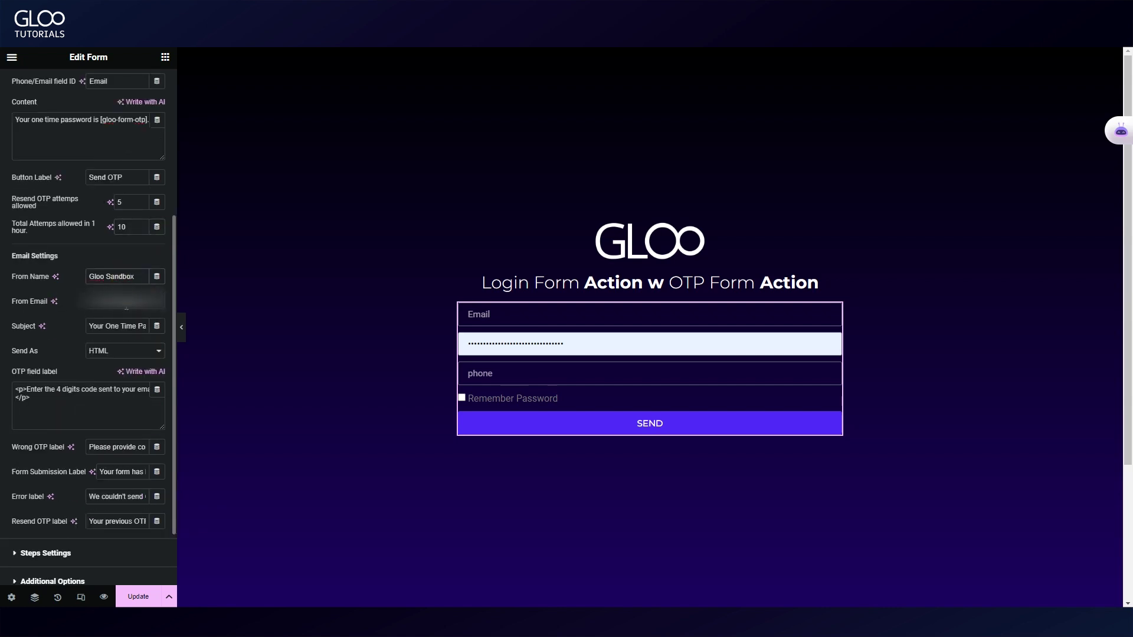
left_click(122, 295)
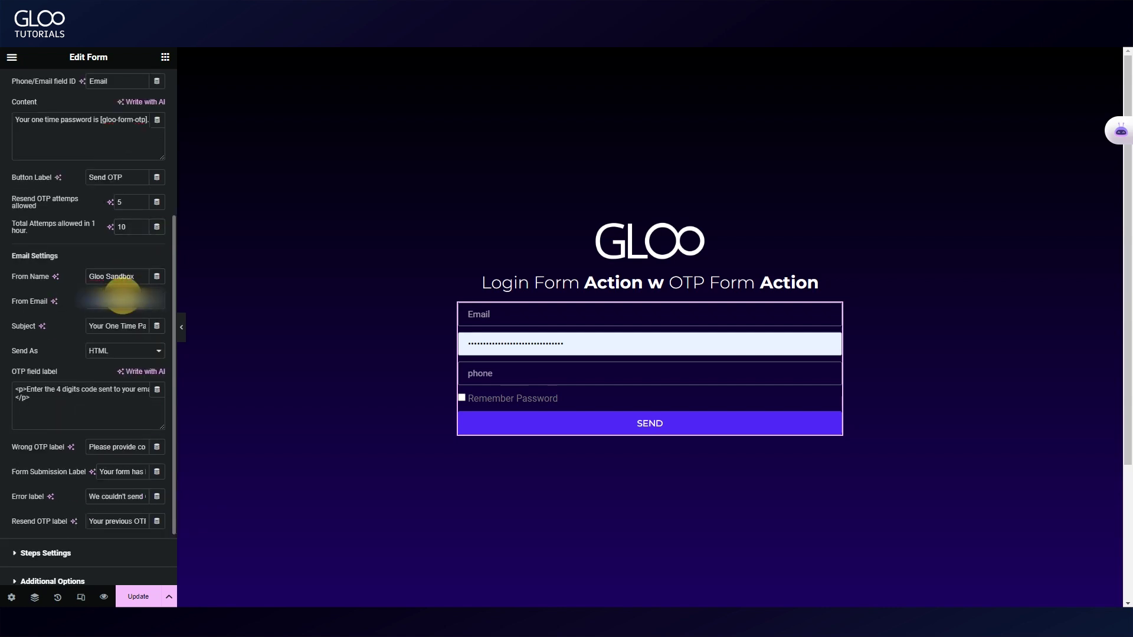
left_click(108, 331)
left_click(105, 353)
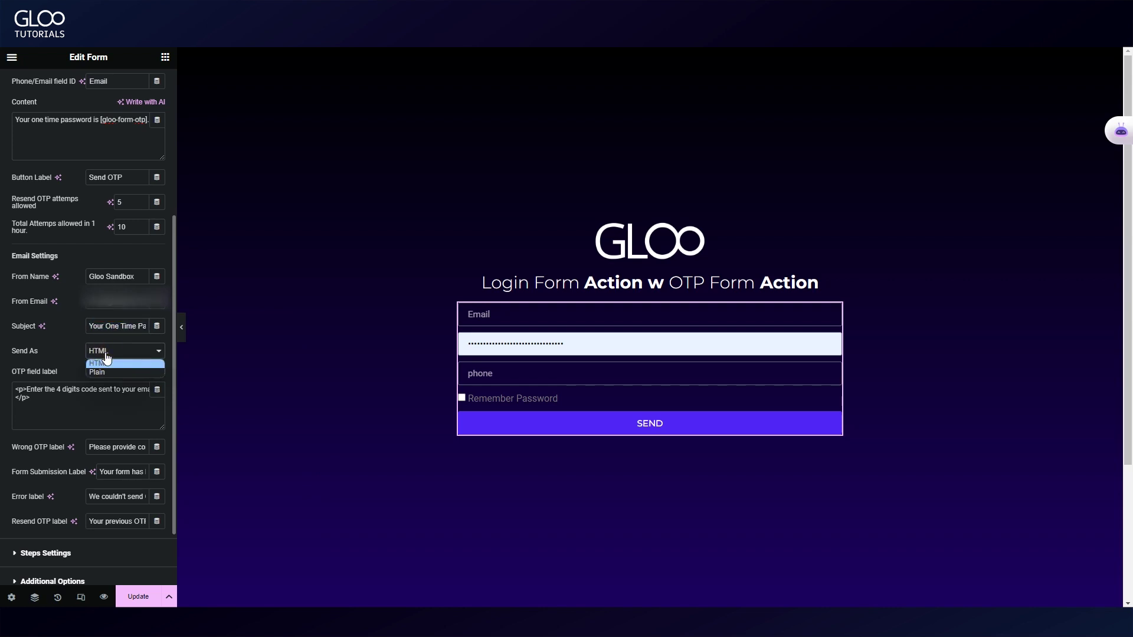
left_click(109, 362)
left_click(53, 408)
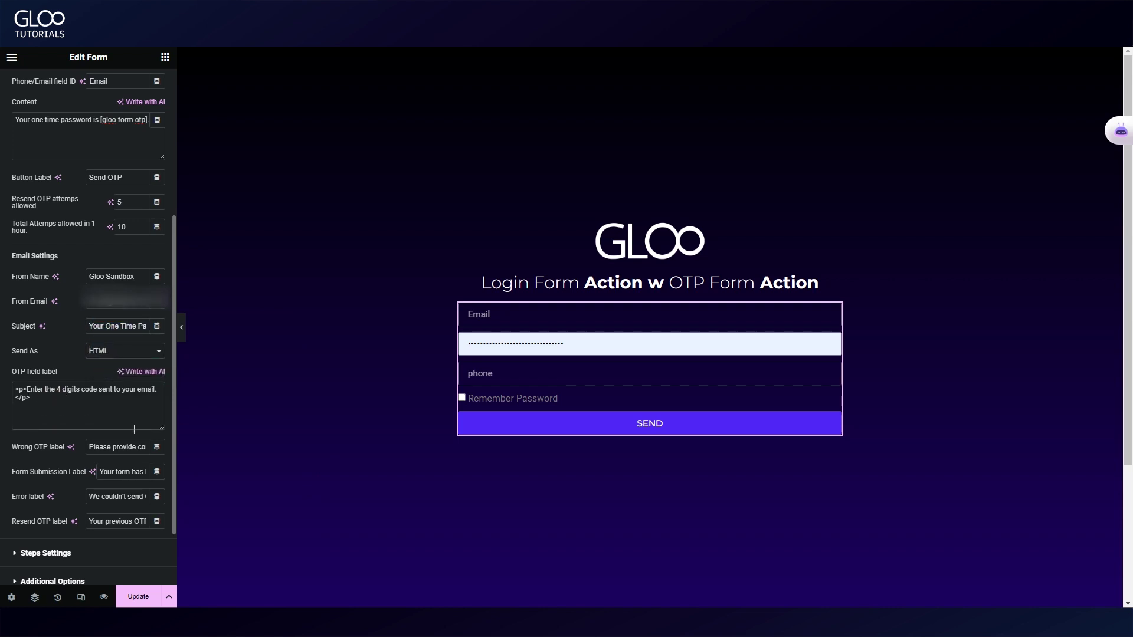
triple_click(43, 391)
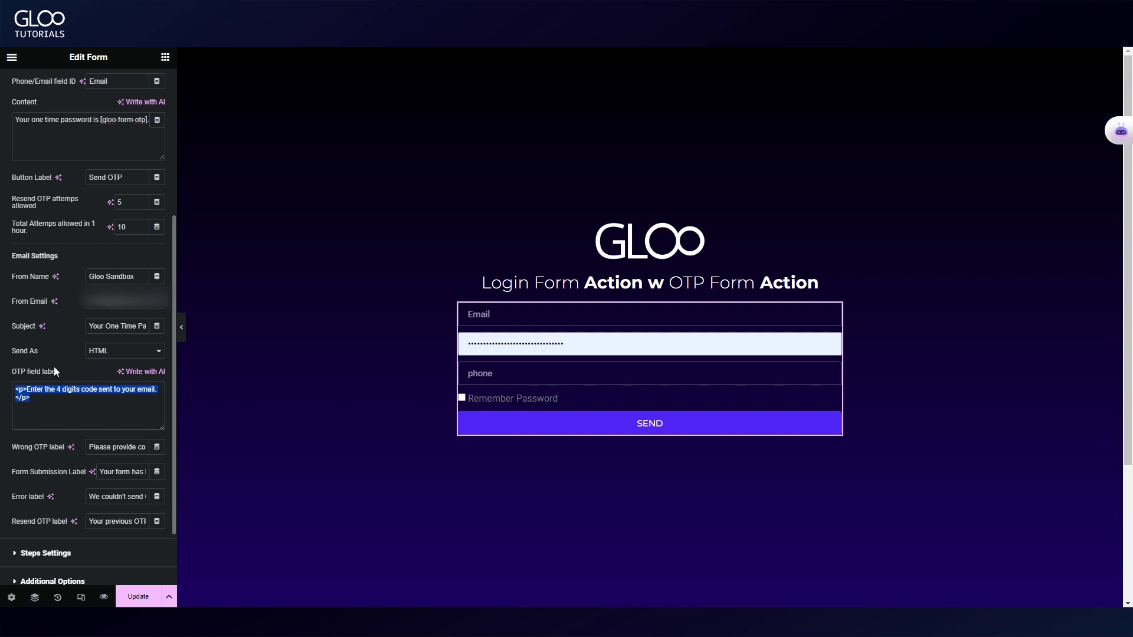
scroll(111, 399, "down", 1)
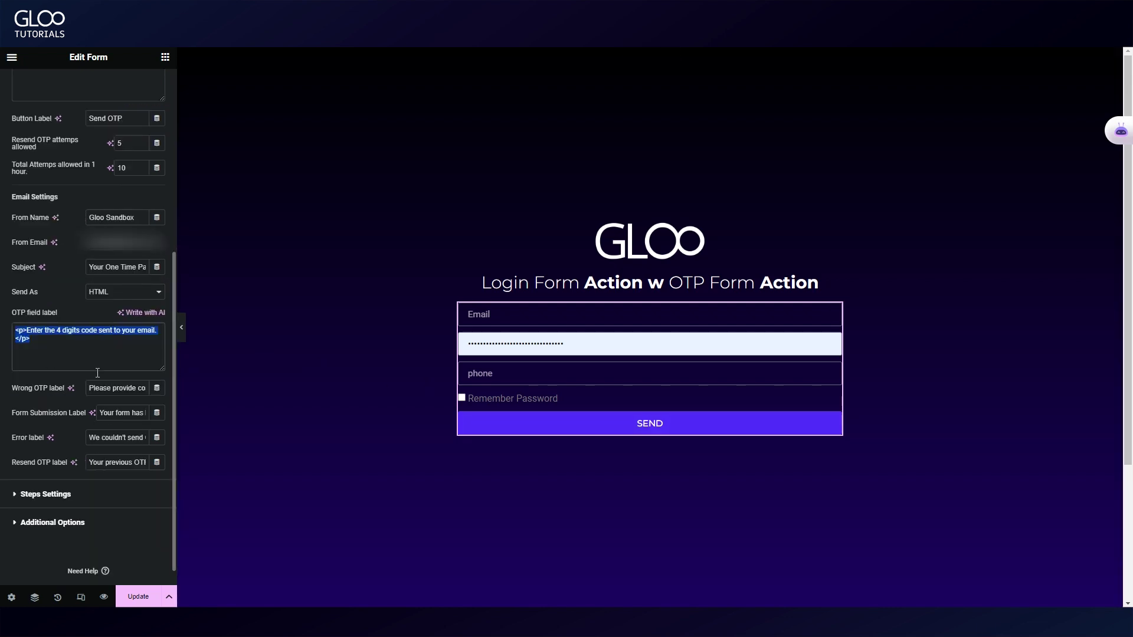
left_click(111, 389)
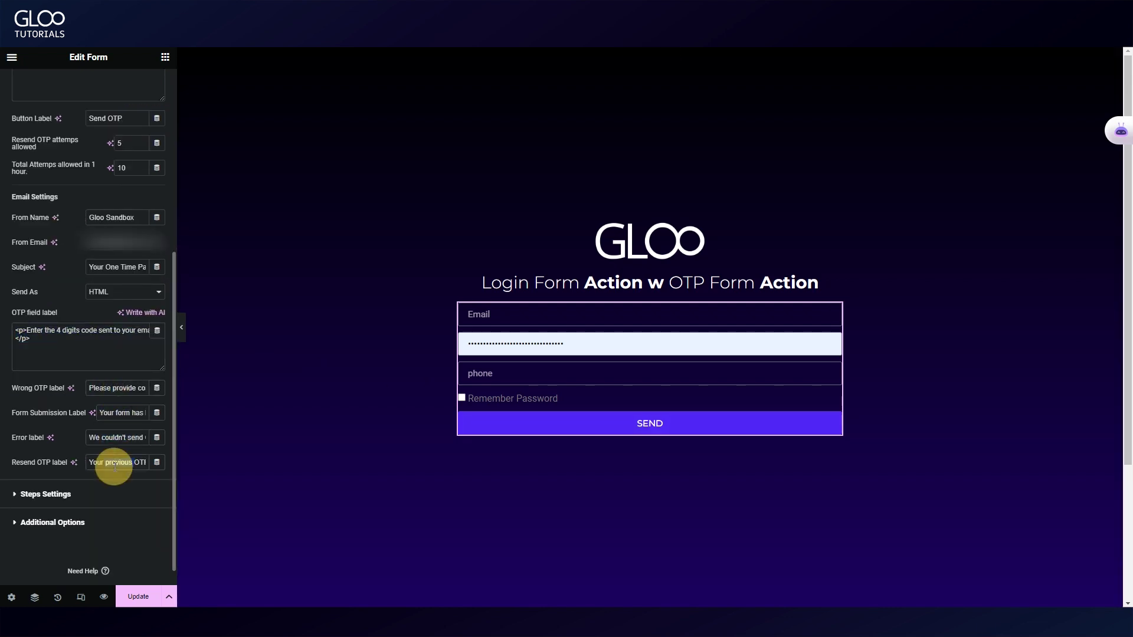
scroll(101, 451, "up", 3)
scroll(100, 451, "up", 3)
Under Style, open OTP Form Action styling and try right-to-left layout for the code inputs.
left_click(85, 86)
left_click(77, 125)
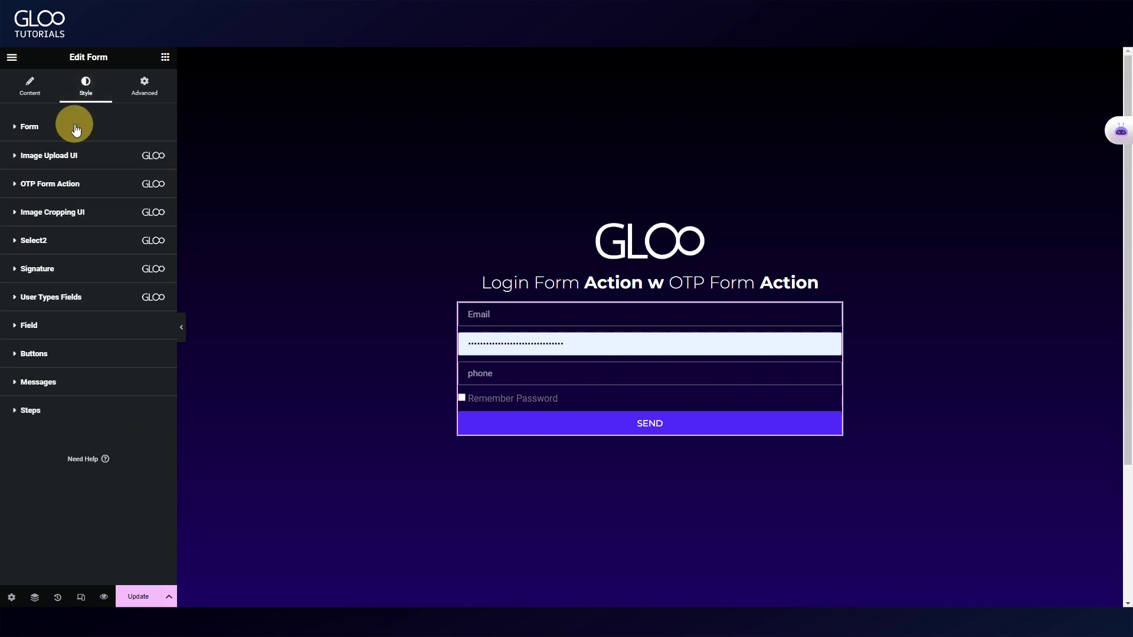
left_click(67, 197)
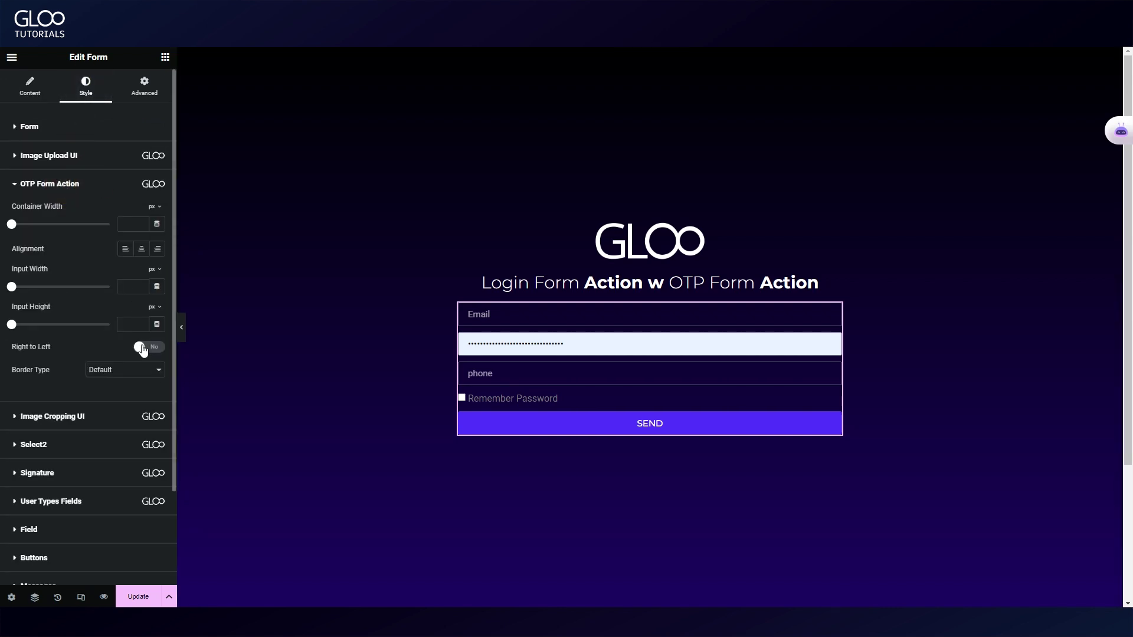
left_click(139, 346)
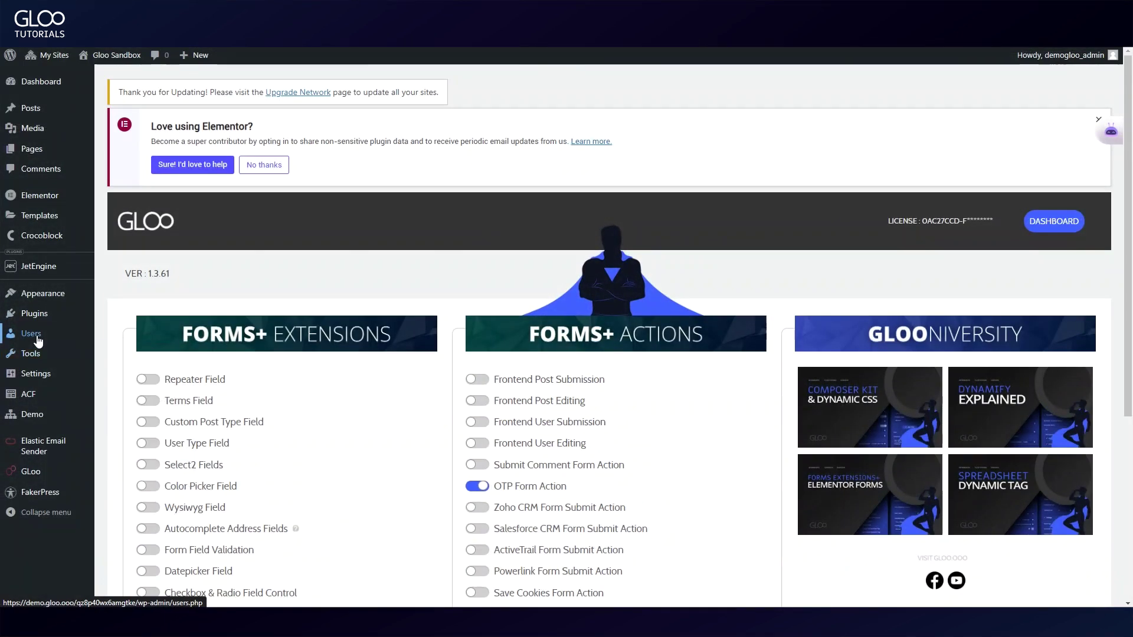
right_click(92, 338)
Open the subscriber user's profile from the All Users list.
left_click(100, 347)
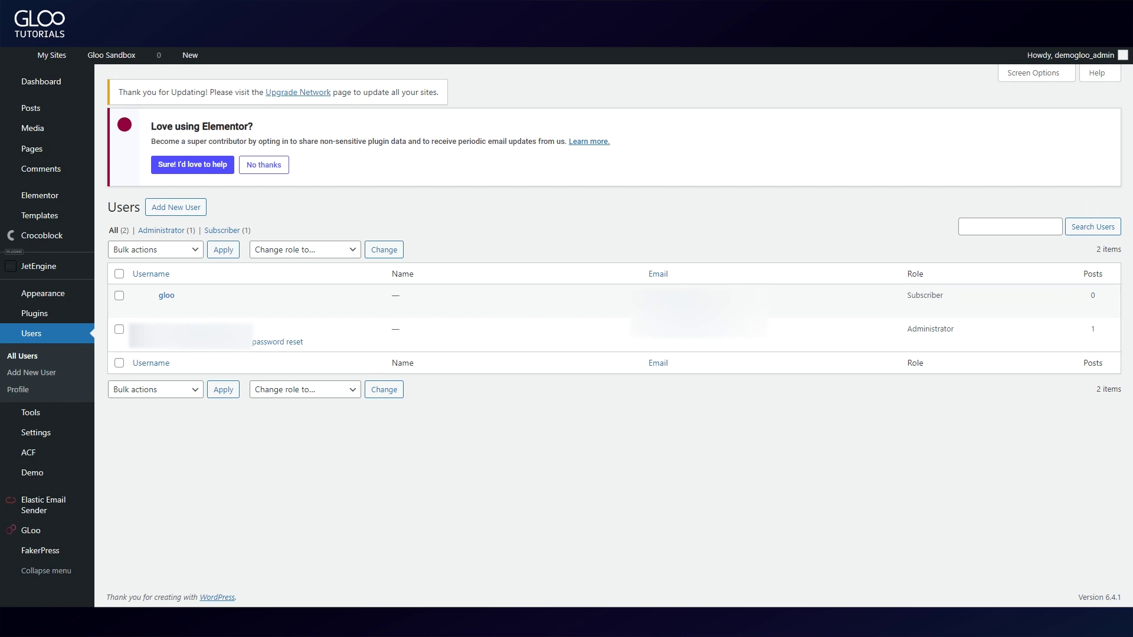
left_click(193, 299)
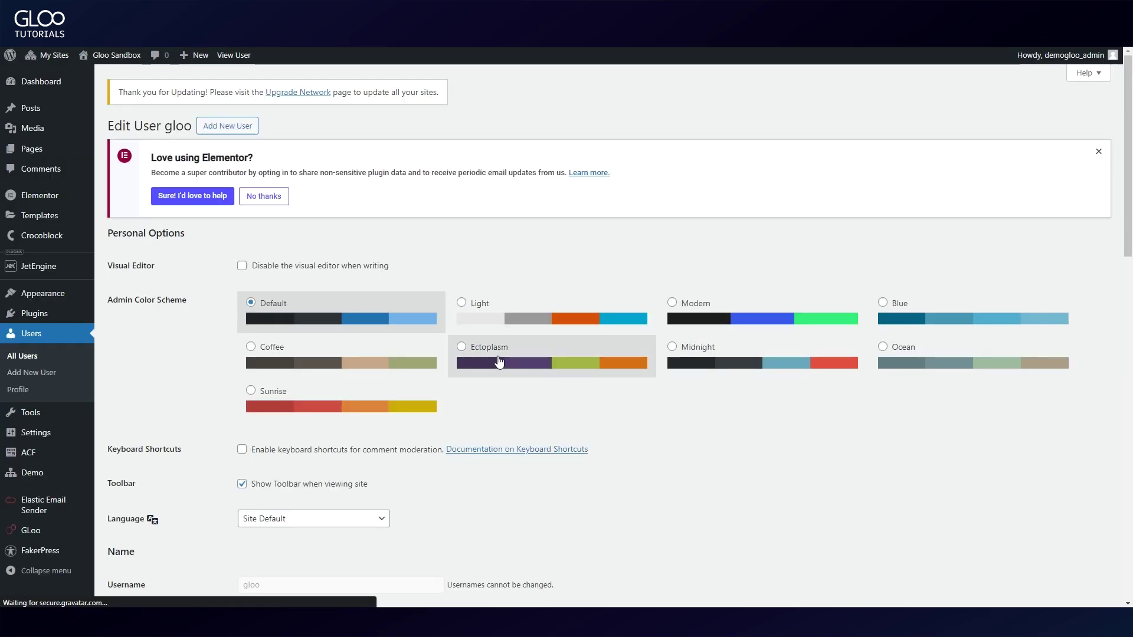
scroll(498, 360, "down", 7)
scroll(413, 222, "up", 3)
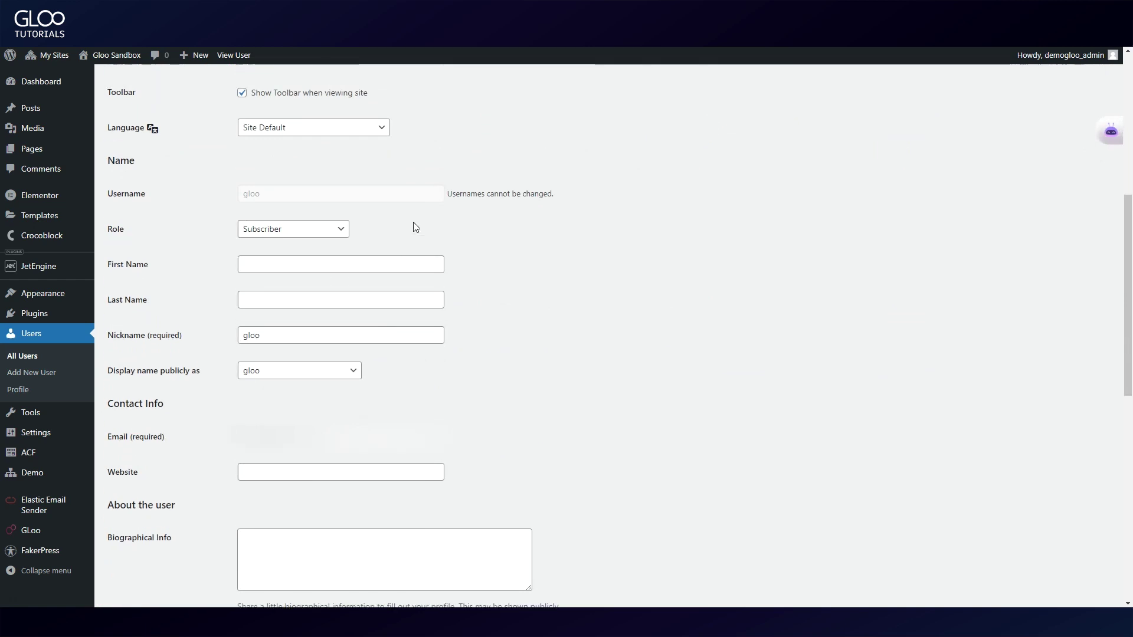
scroll(413, 222, "down", 10)
scroll(413, 222, "down", 2)
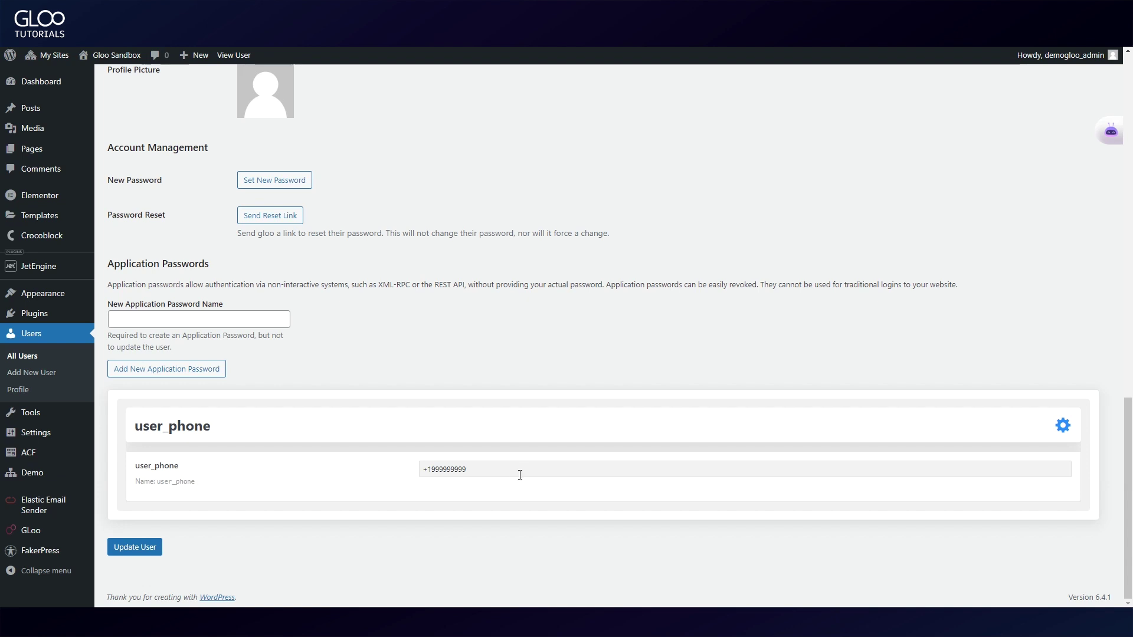
Select the phone number stored in the subscriber's user_phone field.
triple_click(501, 468)
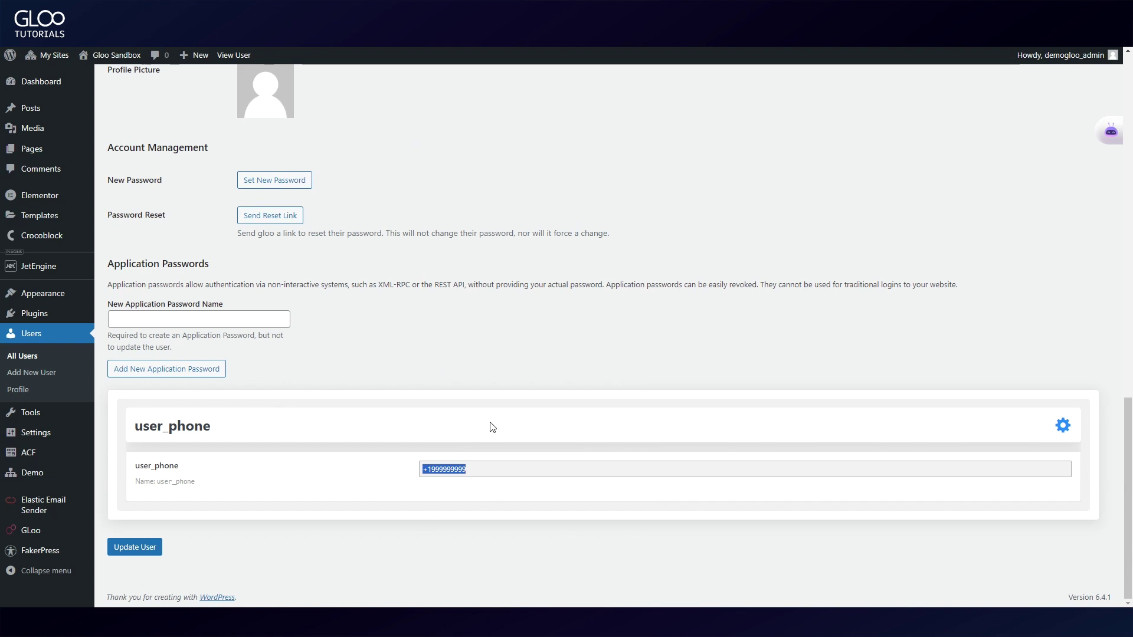
triple_click(461, 469)
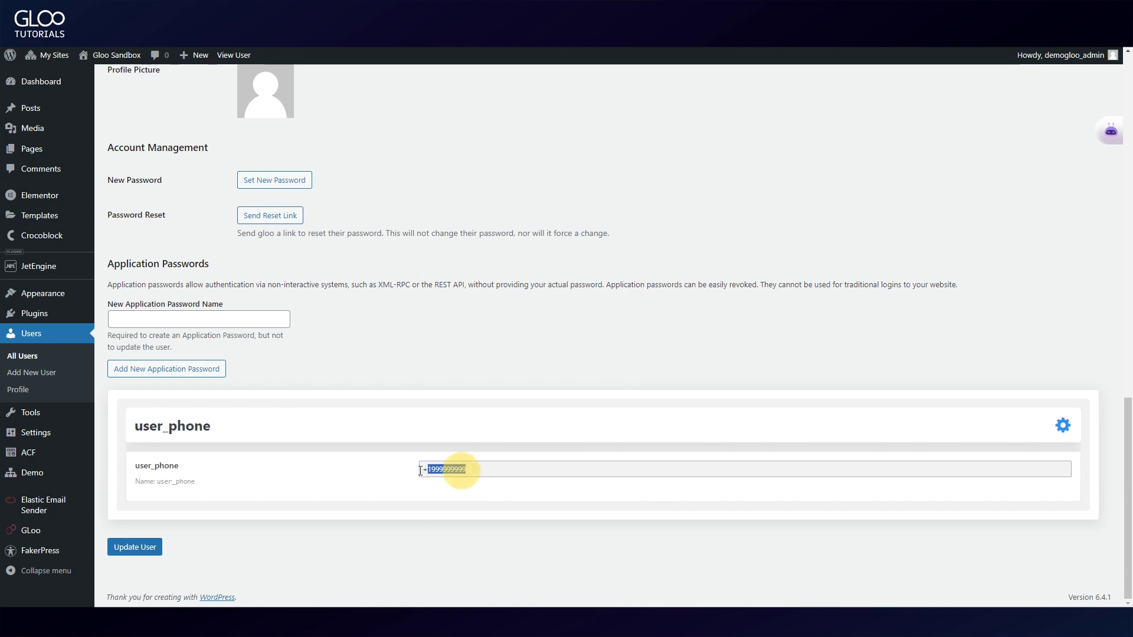
triple_click(481, 469)
triple_click(482, 471)
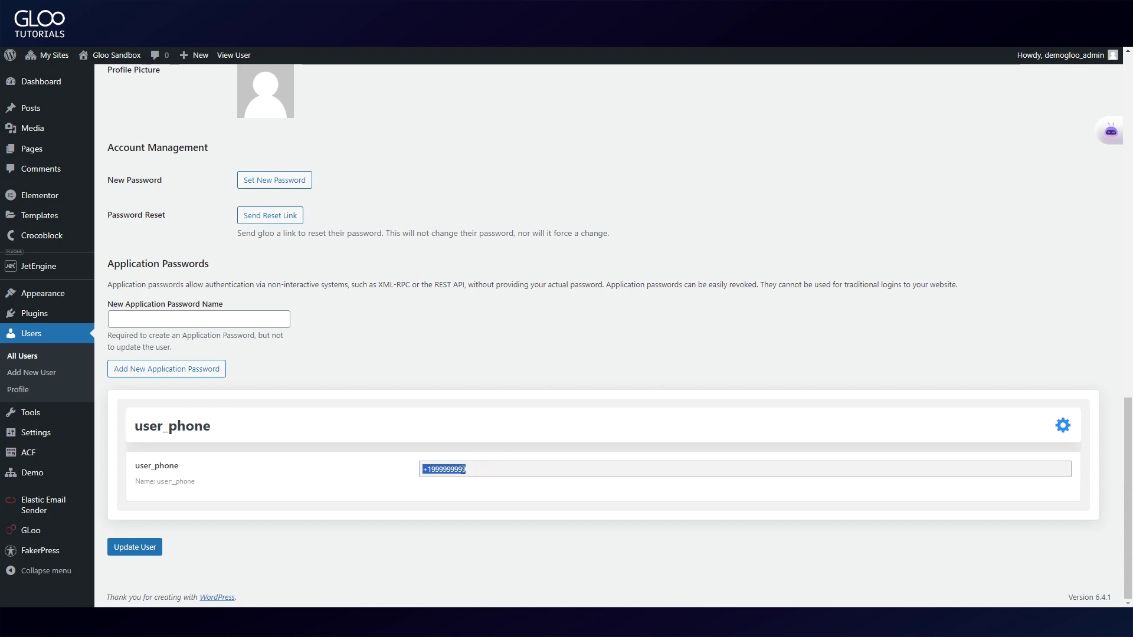
triple_click(466, 469)
scroll(442, 422, "up", 15)
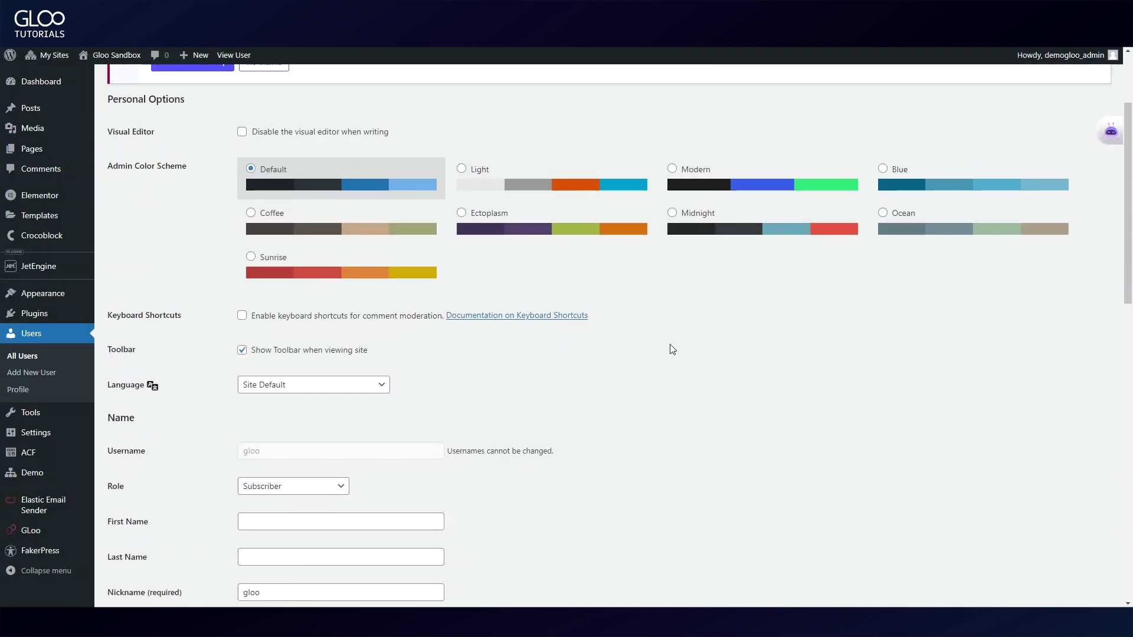
scroll(672, 354, "down", 5)
scroll(677, 362, "down", 9)
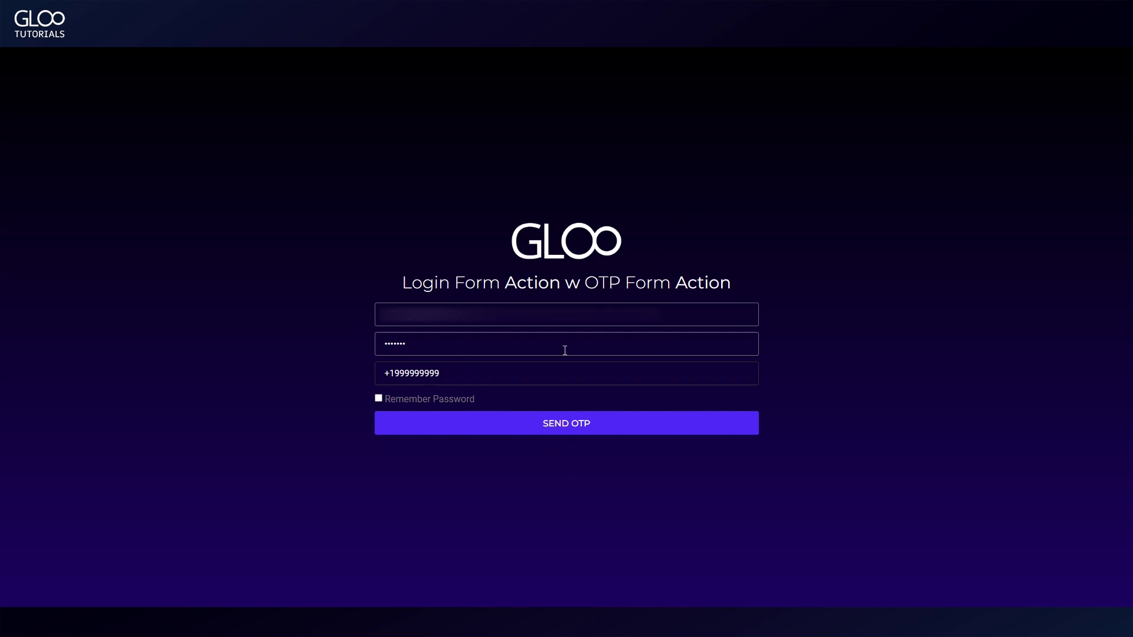
Send OTP for the filled-in email, password and phone login.
left_click(579, 426)
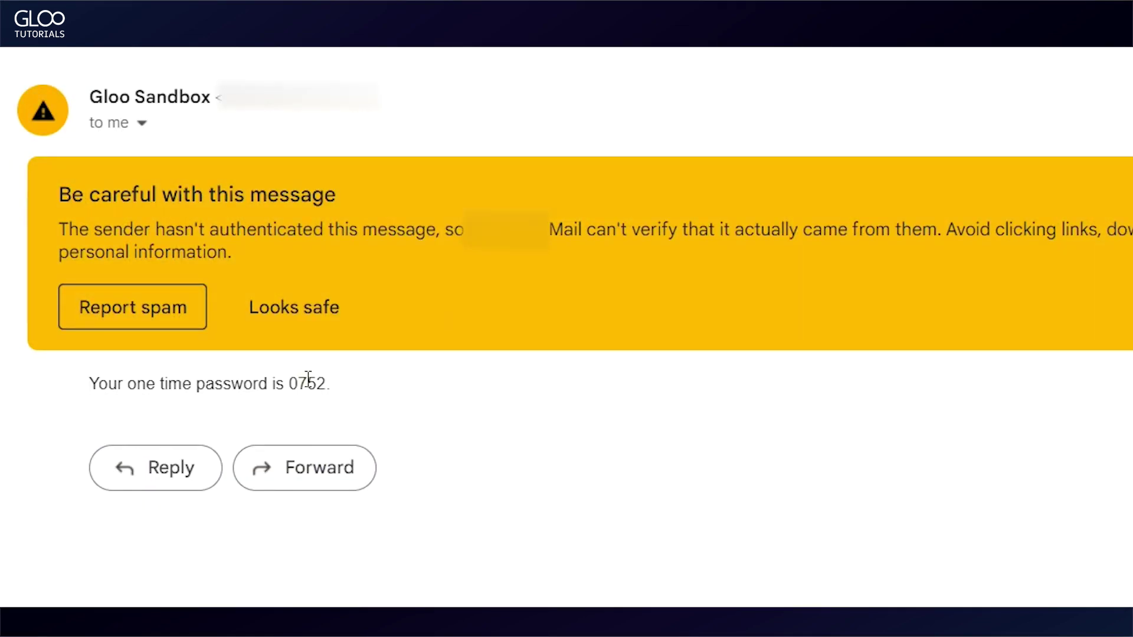
Paste the emailed code, change its last digit to 4, and submit the wrong code.
double_click(307, 384)
key("ctrl+c")
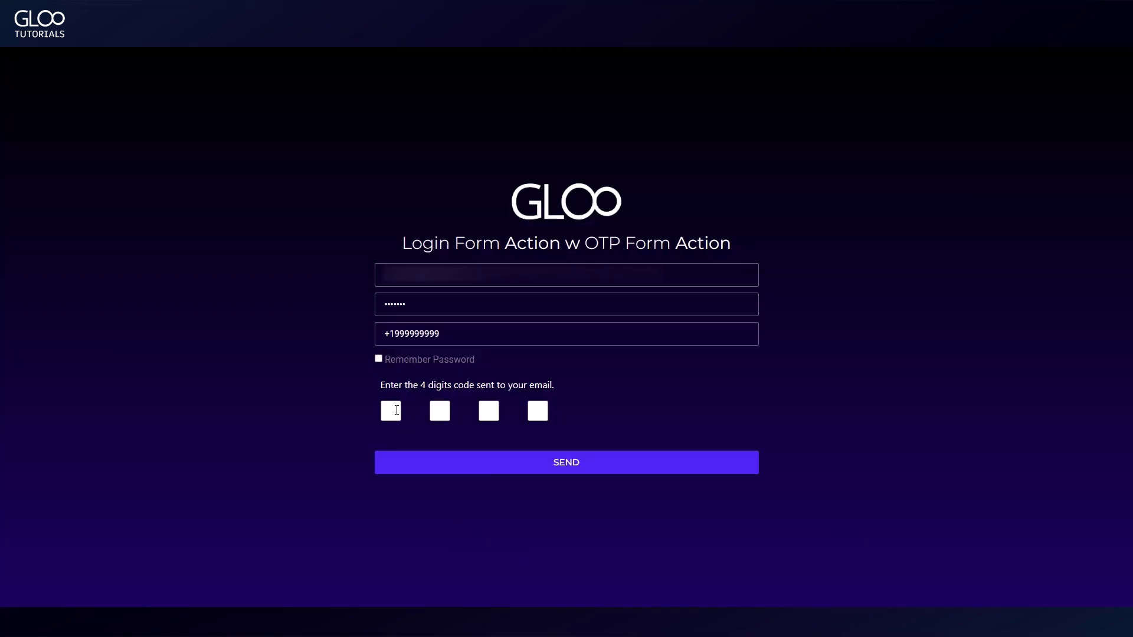
left_click(396, 410)
key("ctrl+v")
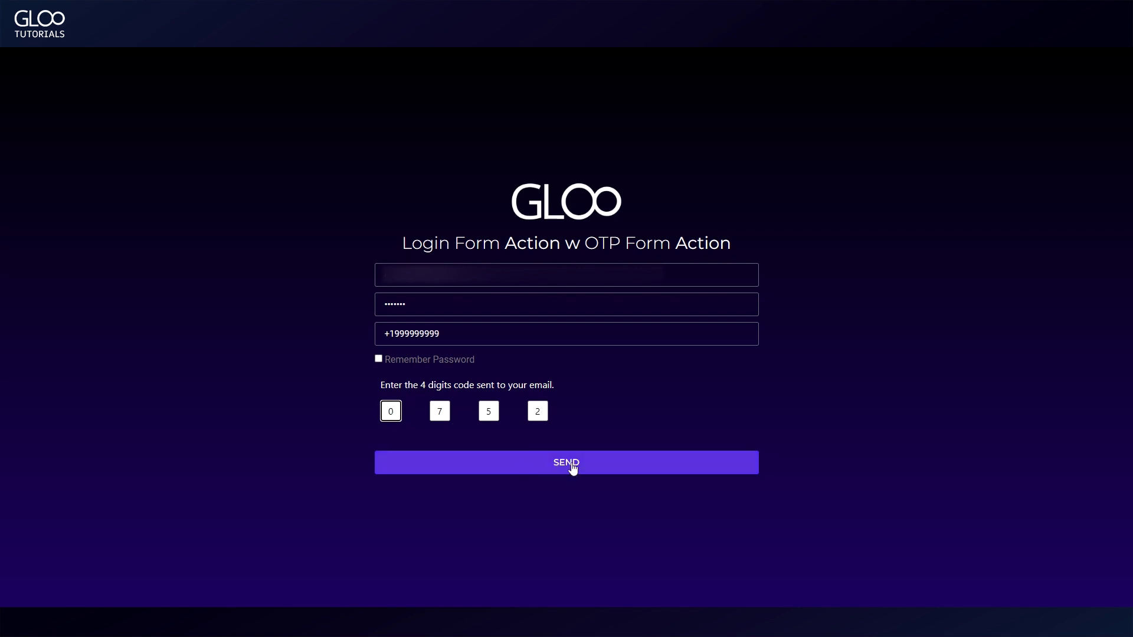
key("Tab")
key("Tab")
key("Tab")
key("BackSpace")
type("4")
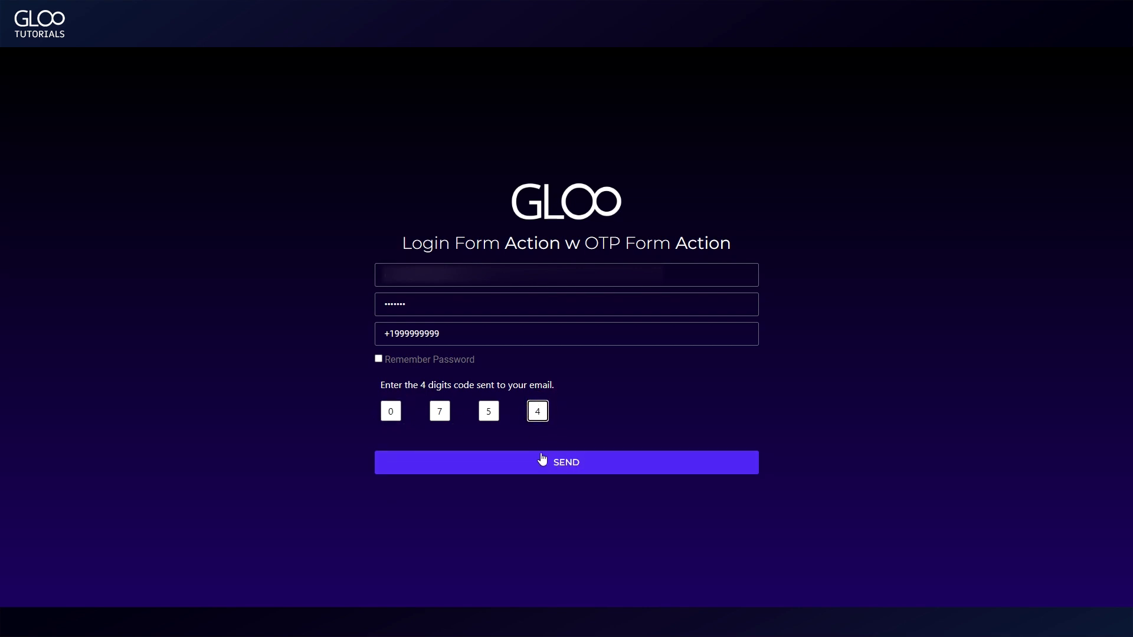
left_click(543, 460)
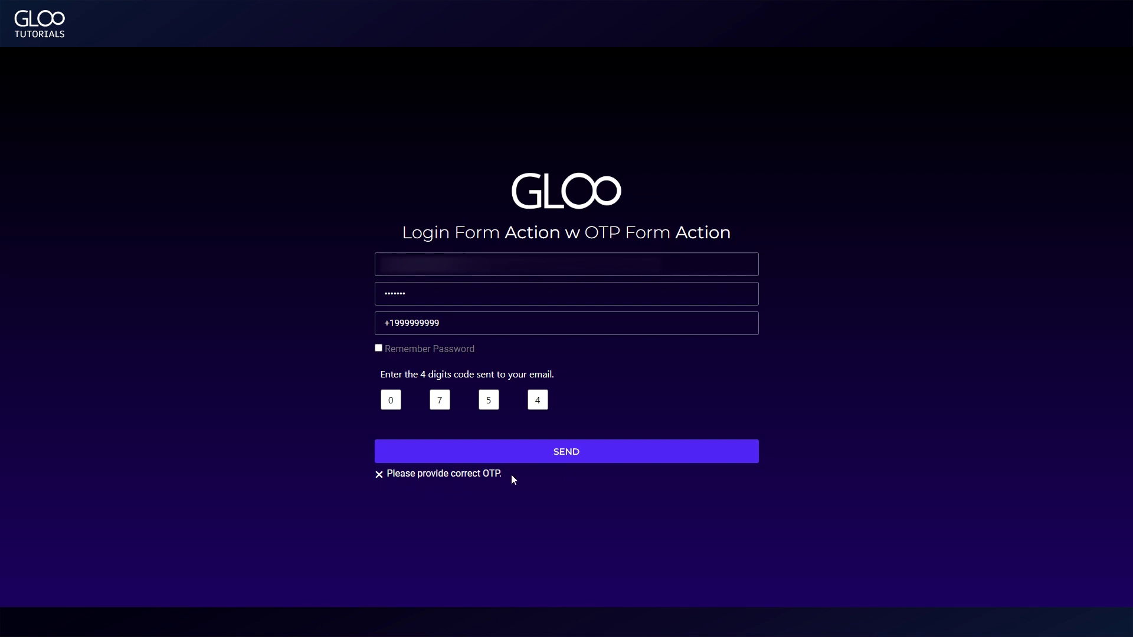
Correct the last code digit and submit the right one-time code.
left_click(390, 400)
left_click(535, 400)
left_click(561, 454)
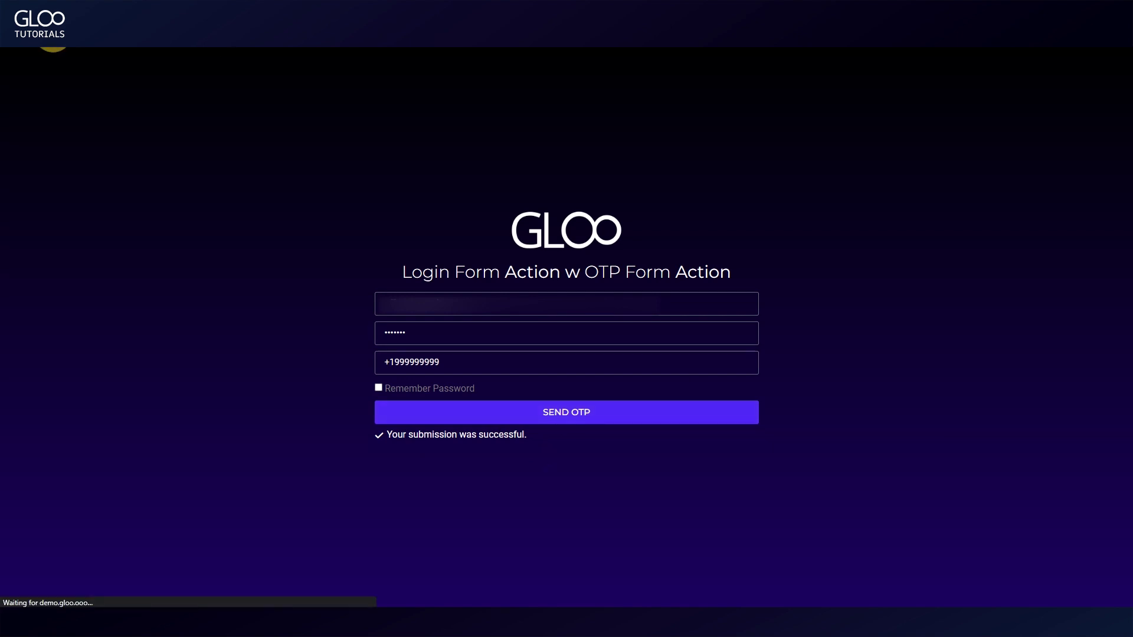
mouse_move(1062, 56)
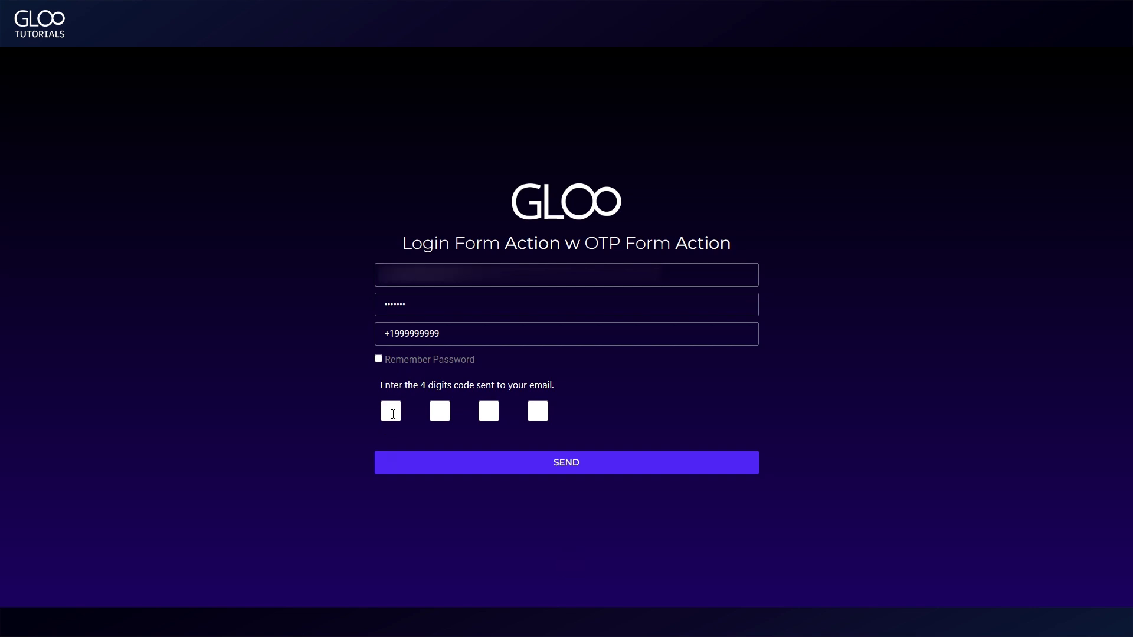
left_click(390, 411)
left_click(525, 459)
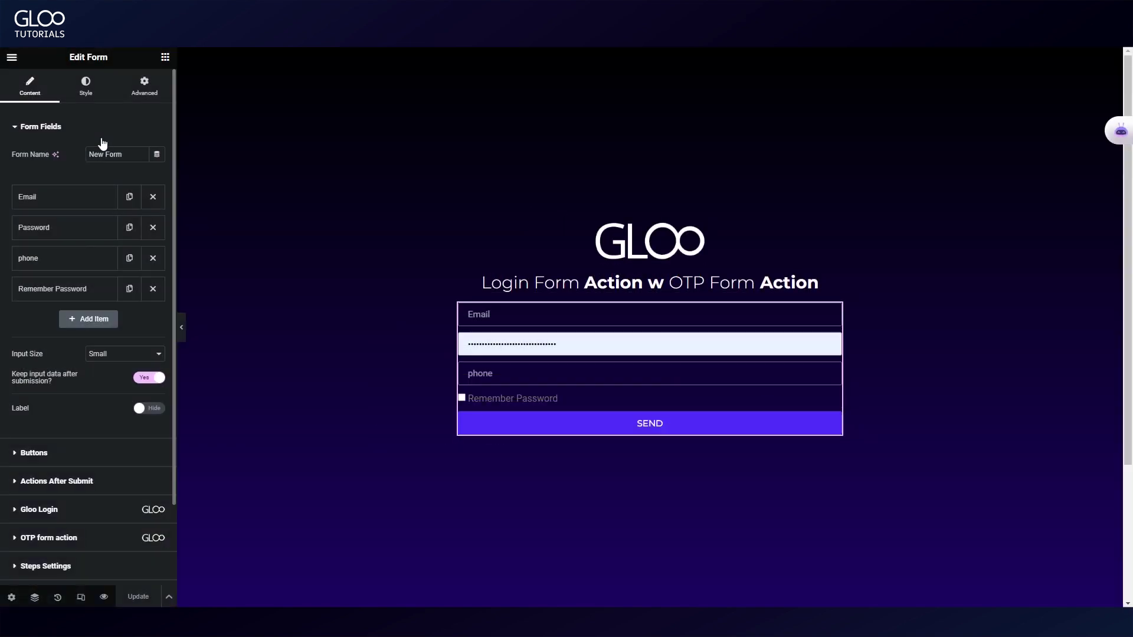
Toggle the keep-input-data option off and back on, then highlight enabled Ajax Reload Prevention.
scroll(101, 143, "down", 2)
left_click_drag(10, 279, 89, 288)
left_click(154, 284)
left_click(156, 286)
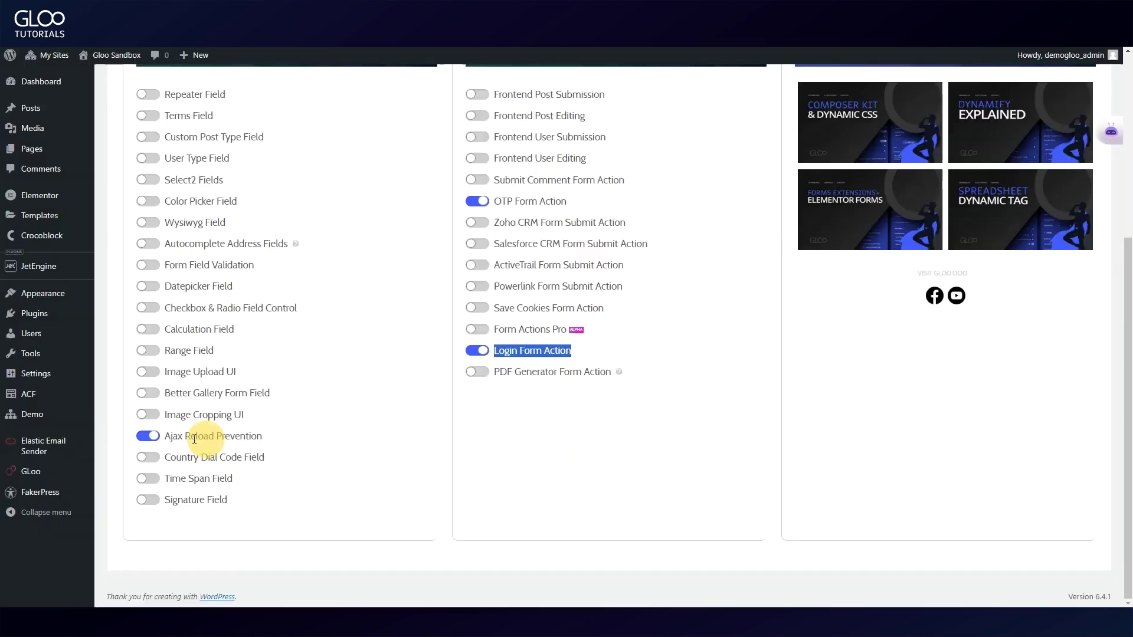
left_click_drag(164, 442, 262, 437)
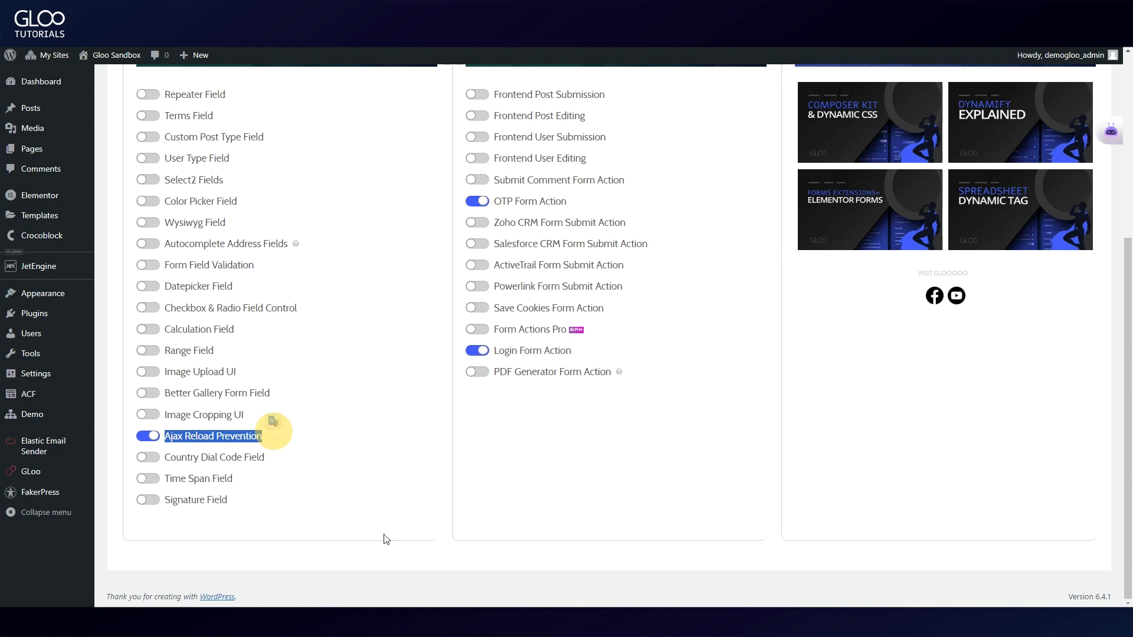
left_click(331, 435)
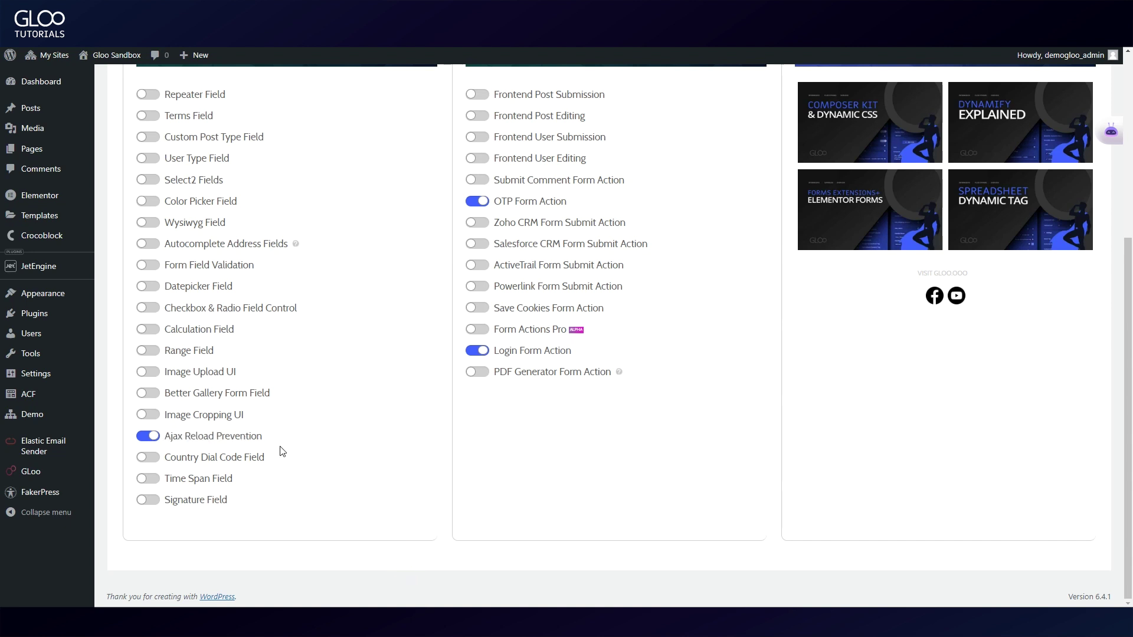